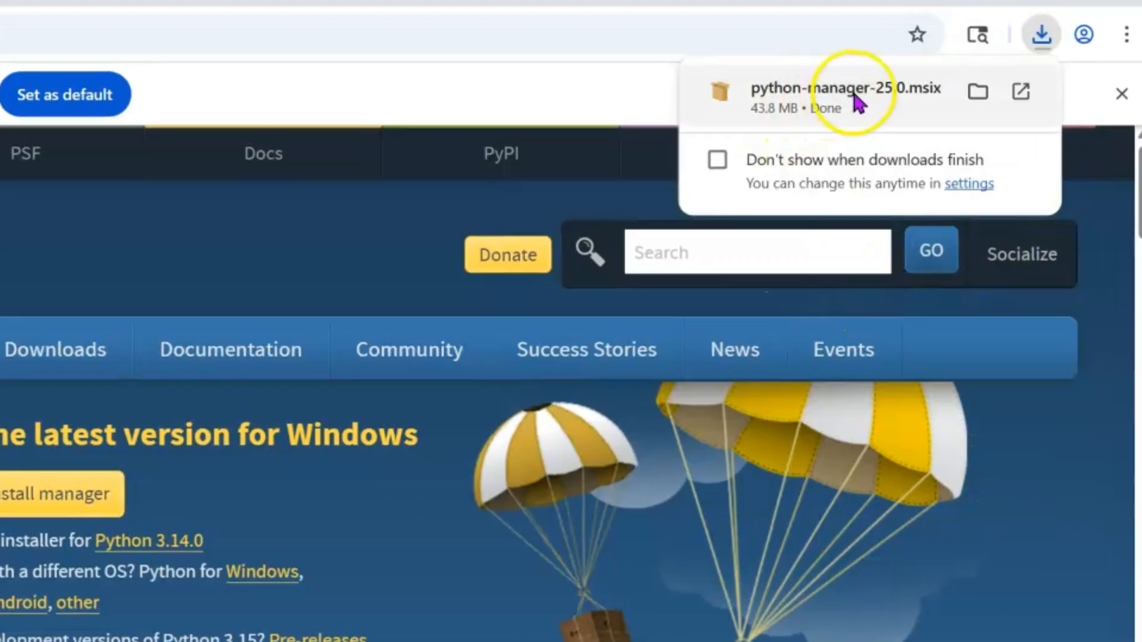
# Install the Python Install Manager from the downloaded python-manager-25.0.msix and go through its configuration helper
pyautogui.click(908, 86)
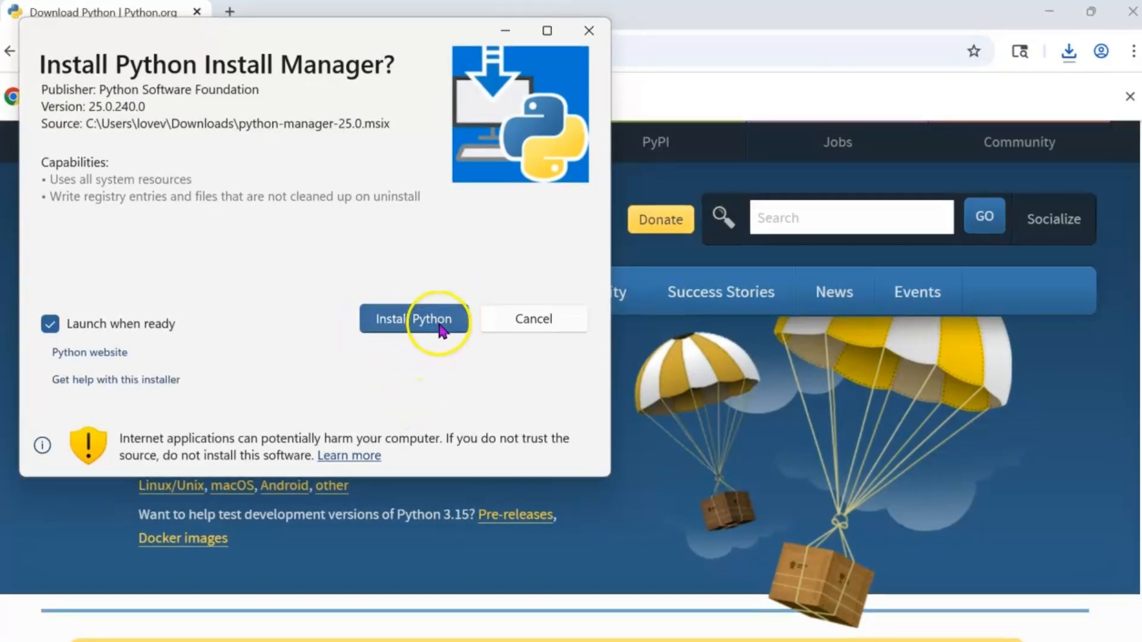
pyautogui.click(436, 325)
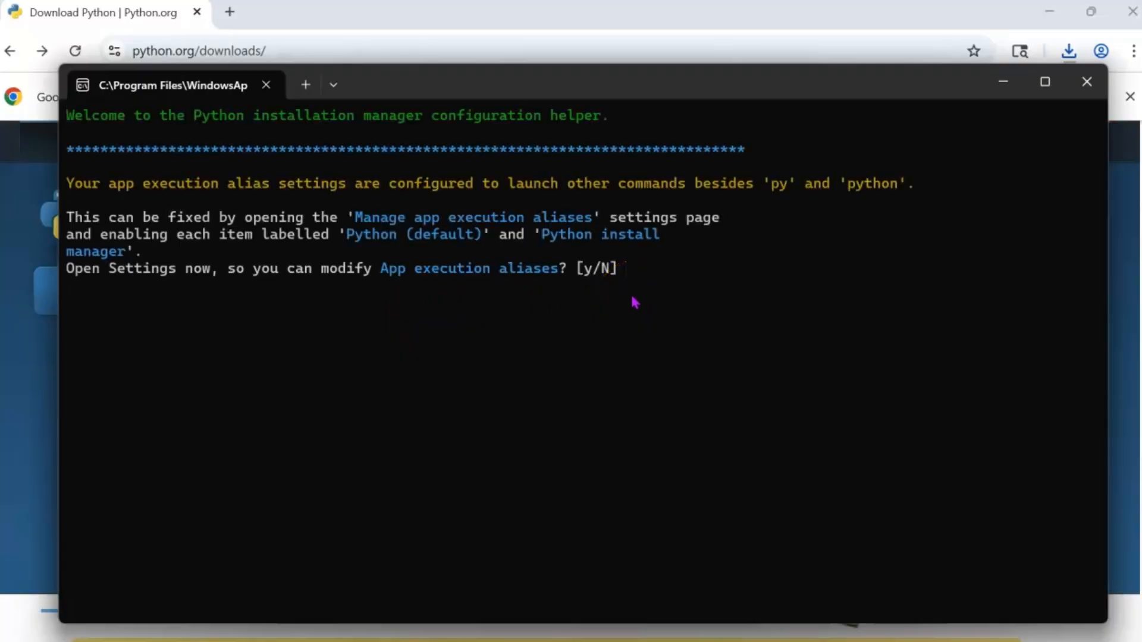
pyautogui.click(703, 313)
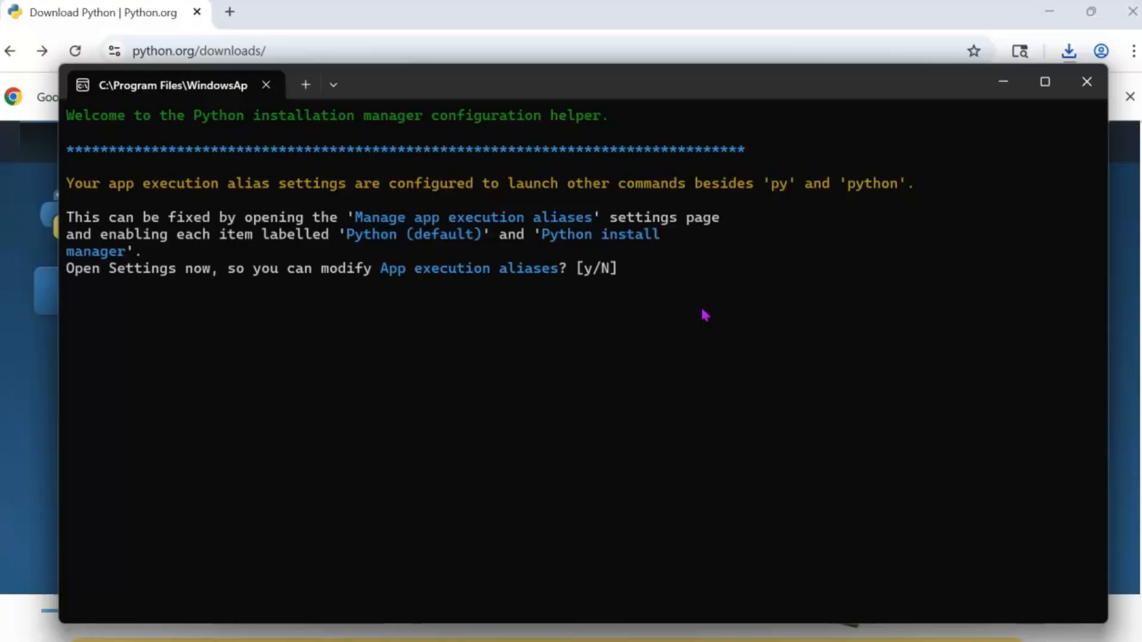
pyautogui.click(787, 566)
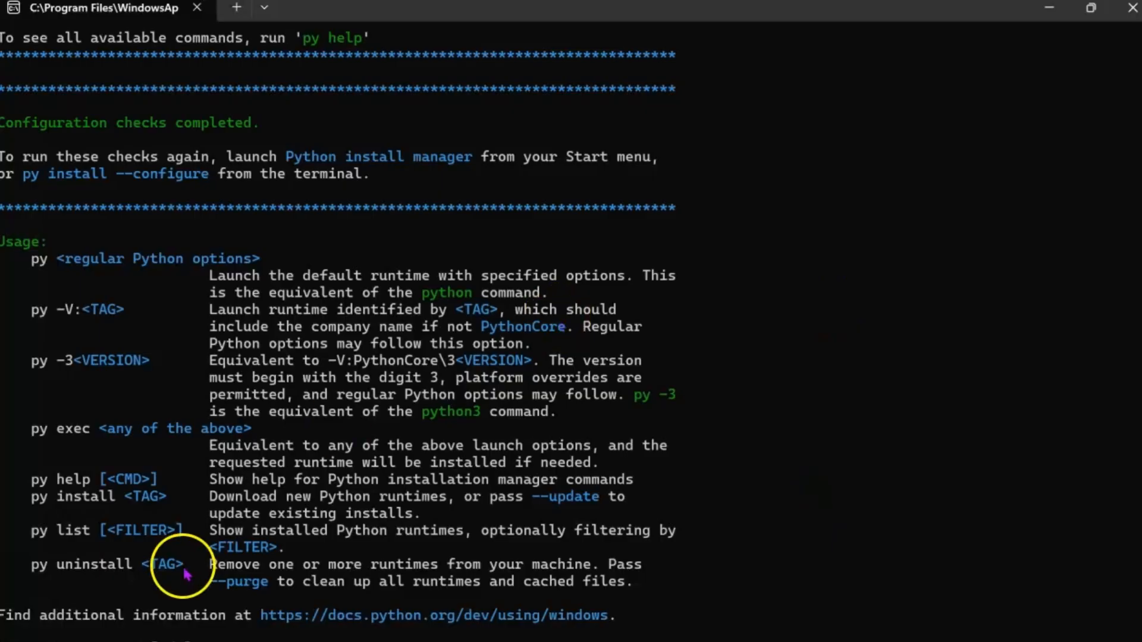
# Open Command Prompt and run python --version to check the Python installation
pyautogui.click(286, 641)
pyautogui.write('co')
pyautogui.write('m')
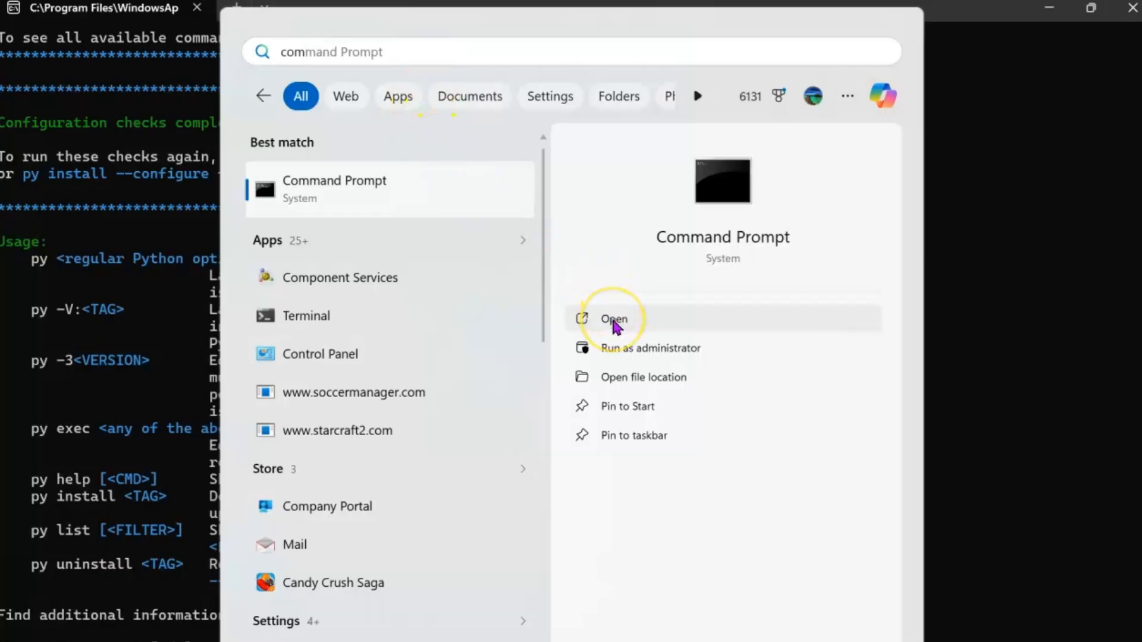
pyautogui.click(653, 335)
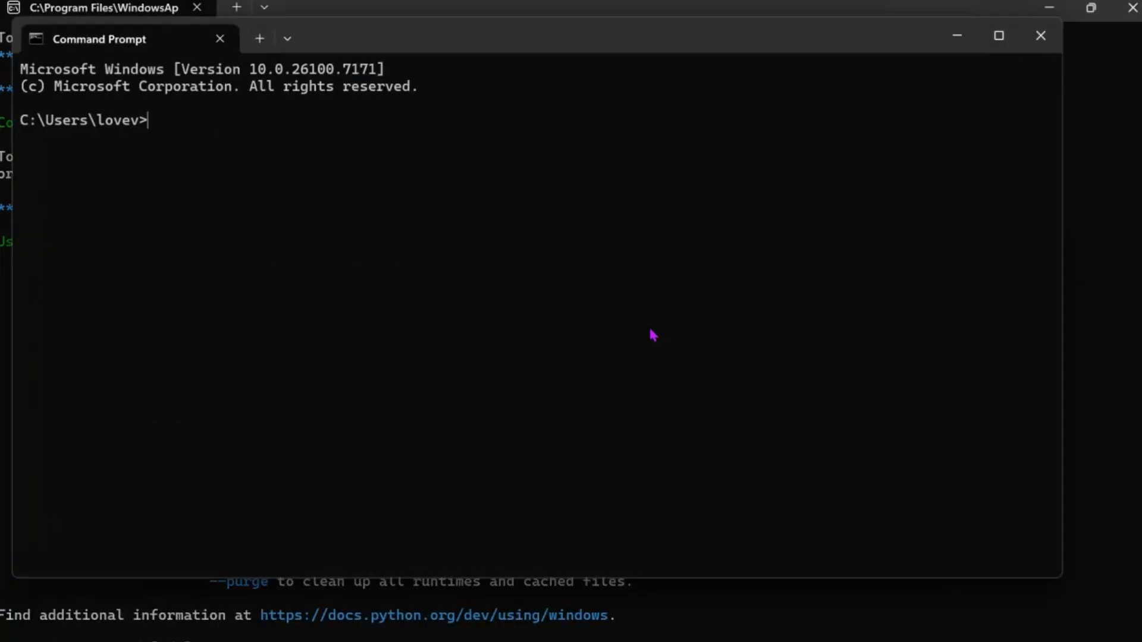
pyautogui.write('python --version')
pyautogui.press('Return')
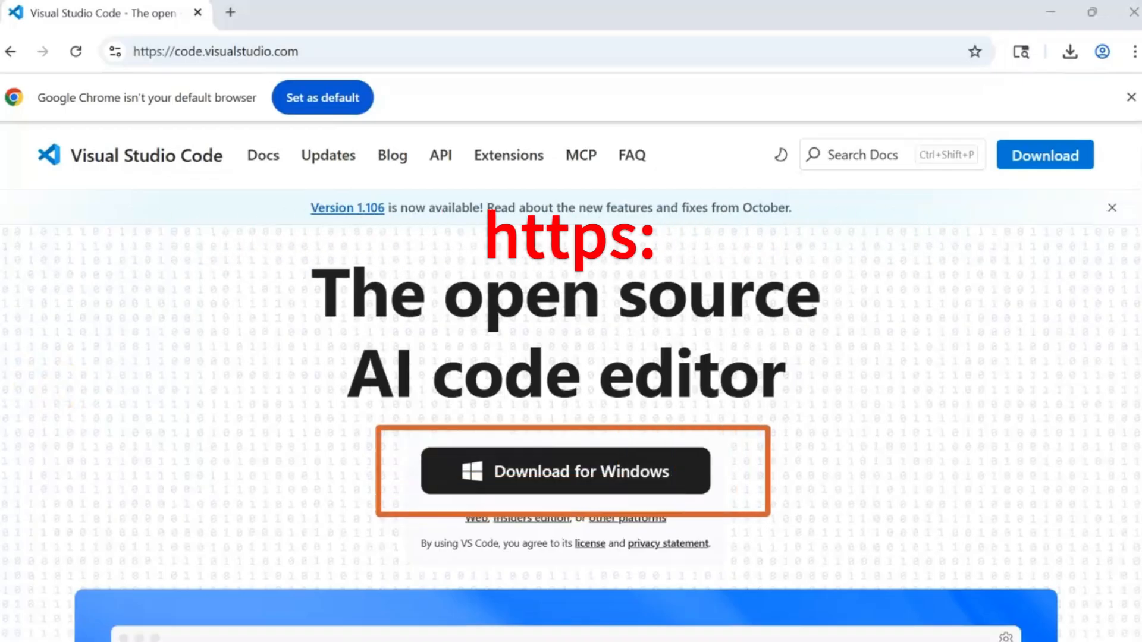
# Download Visual Studio Code for Windows from code.visualstudio.com and start the downloaded VSCodeUserSetup installer
pyautogui.click(594, 477)
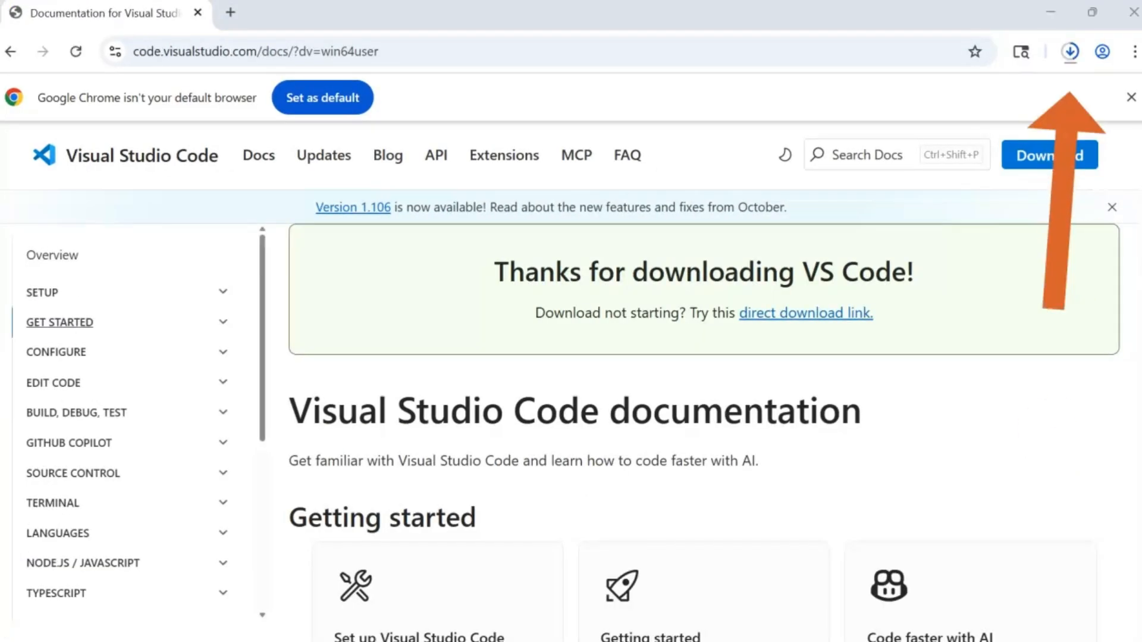
pyautogui.click(1070, 51)
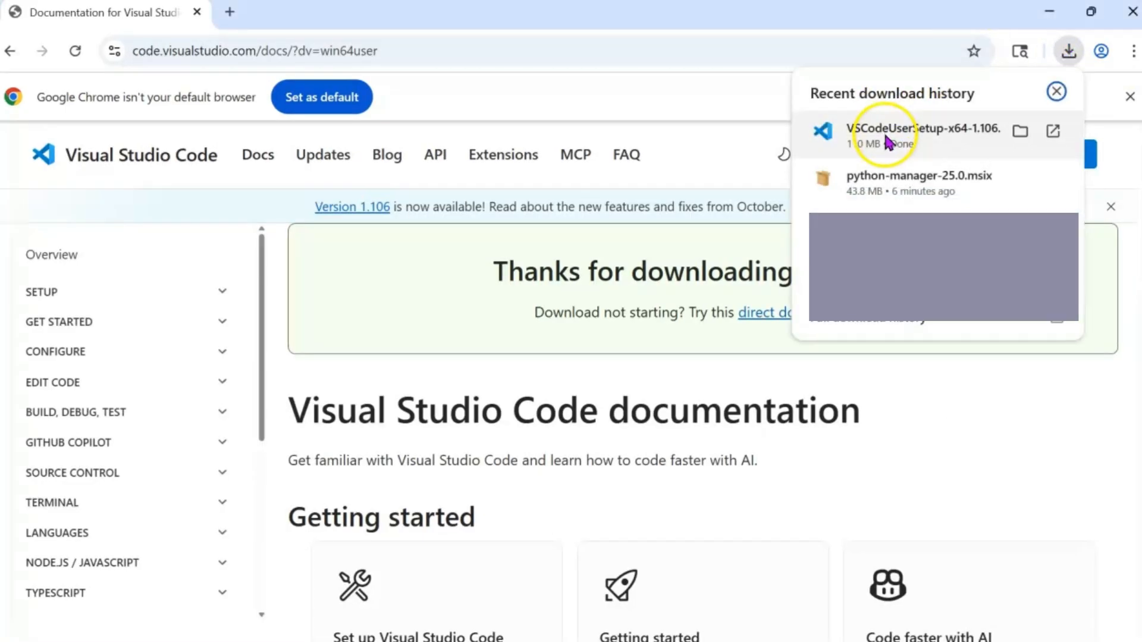
pyautogui.click(937, 135)
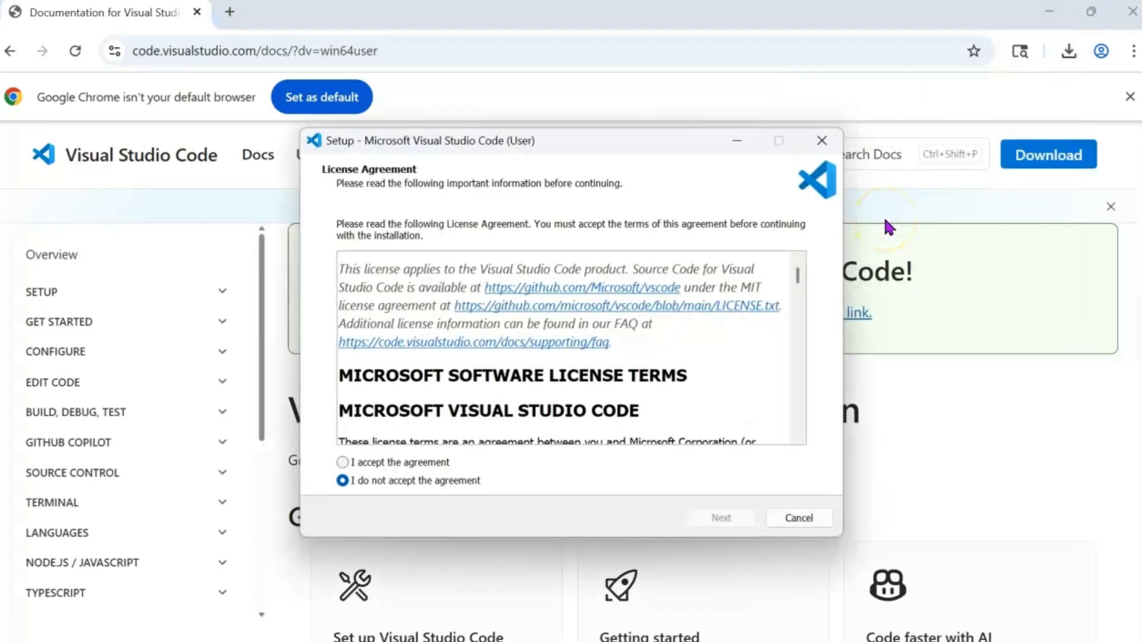
# Accept the Visual Studio Code license agreement and proceed with the default additional tasks
pyautogui.click(344, 463)
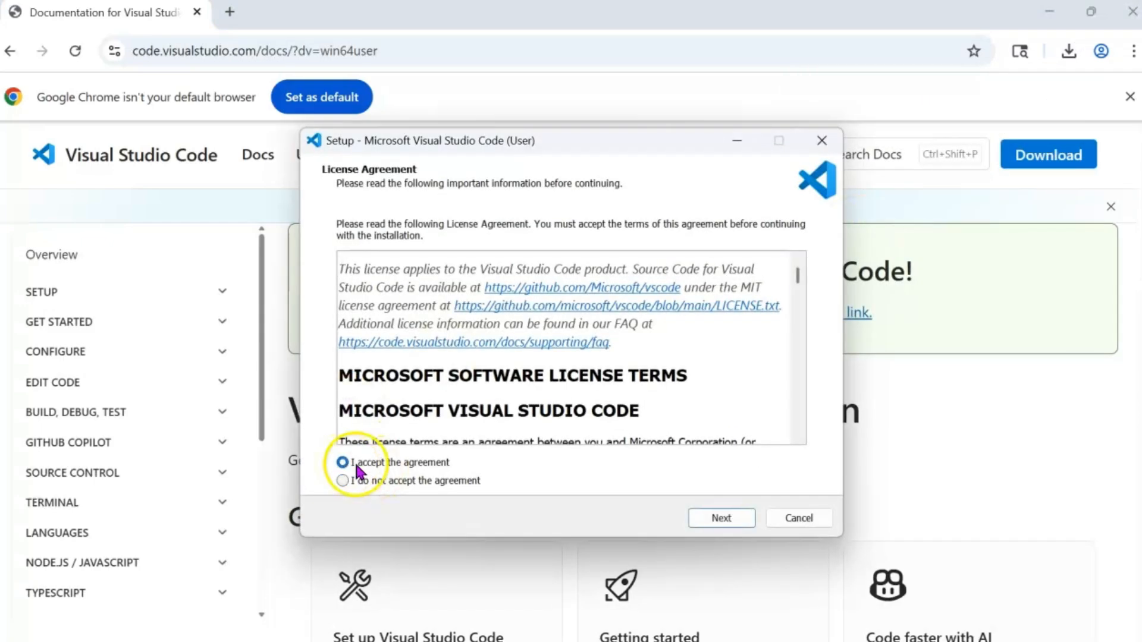
pyautogui.click(721, 517)
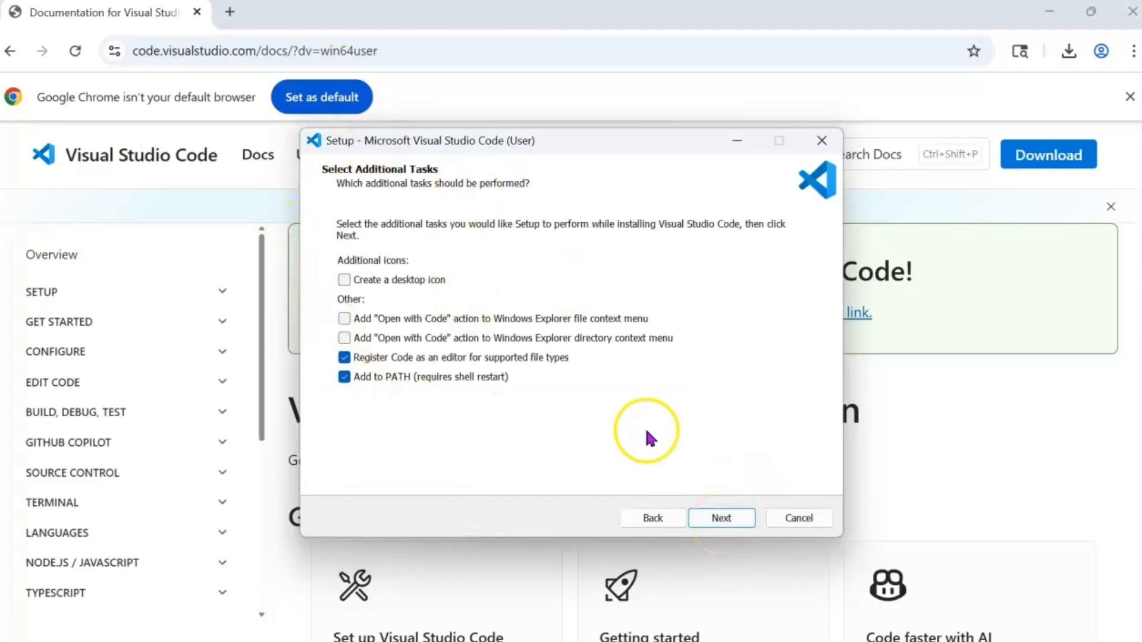
pyautogui.click(726, 513)
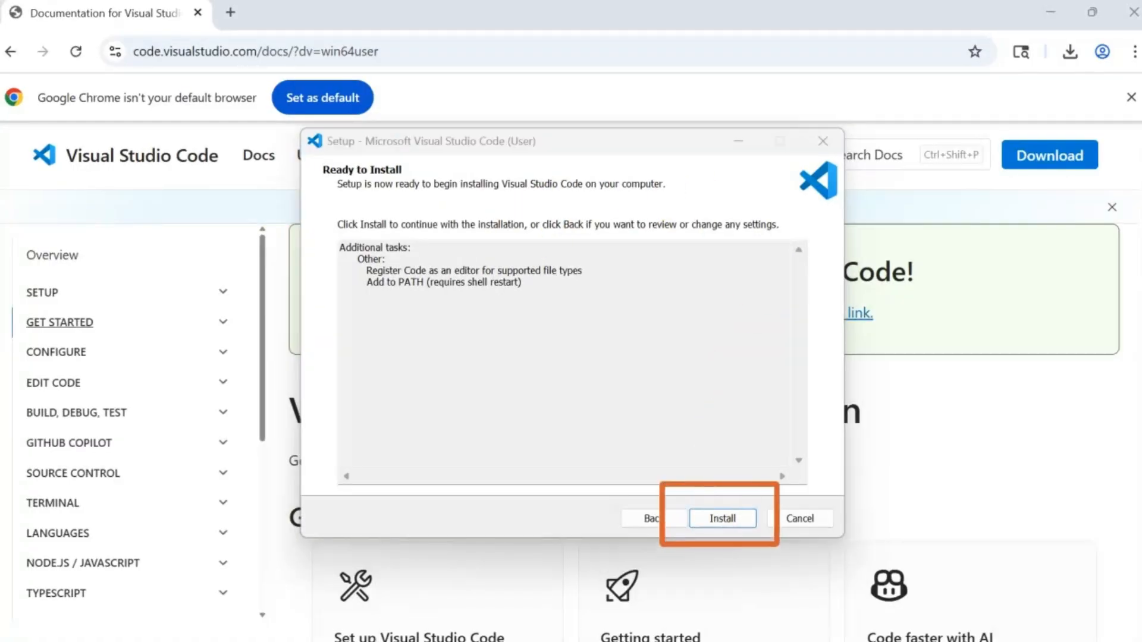
# Close the setup window and open the installed Visual Studio Code app
pyautogui.click(823, 141)
pyautogui.click(640, 444)
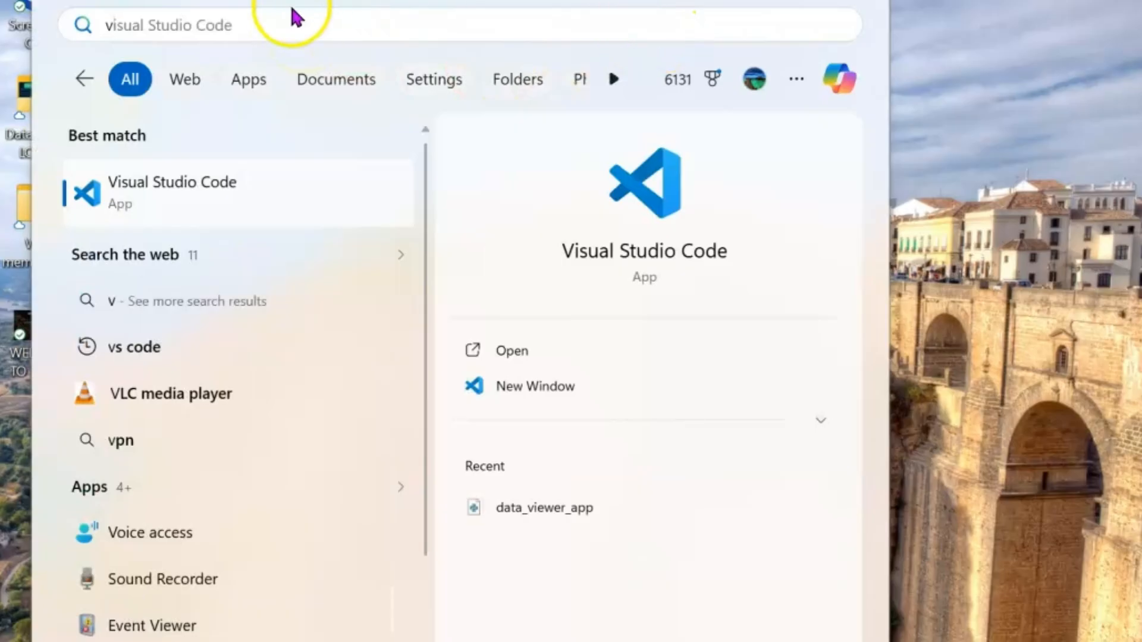
pyautogui.click(523, 355)
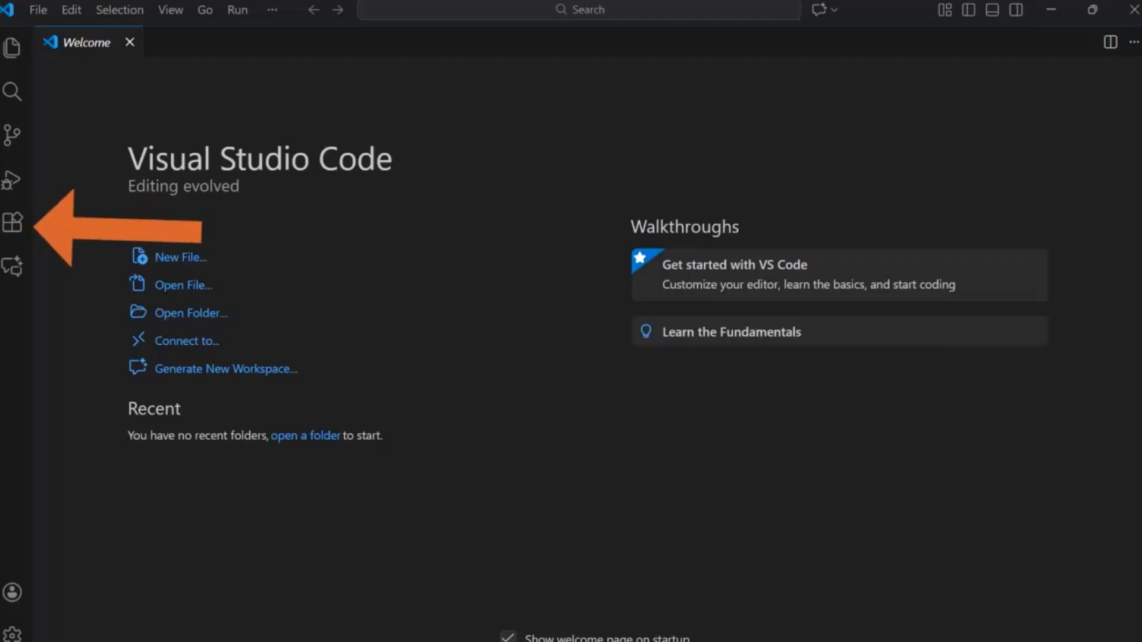
# Search the extension marketplace for Python and install Microsoft's Python extension, trusting the workspace
pyautogui.hotkey('ctrl', 'shift', 'x')
pyautogui.click(237, 74)
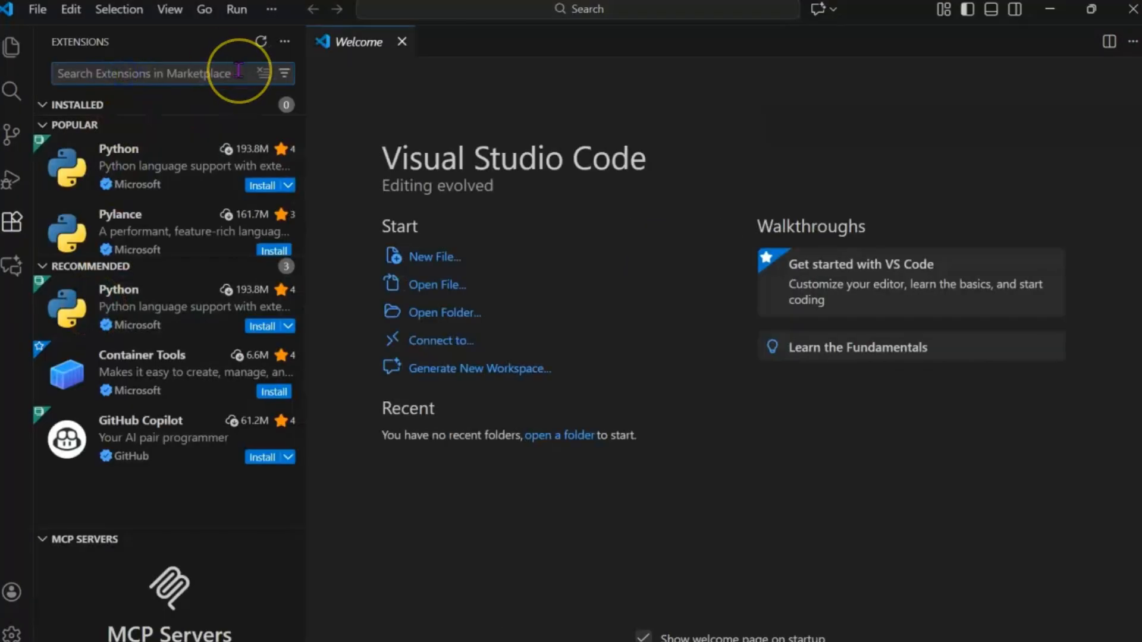
pyautogui.write('Python')
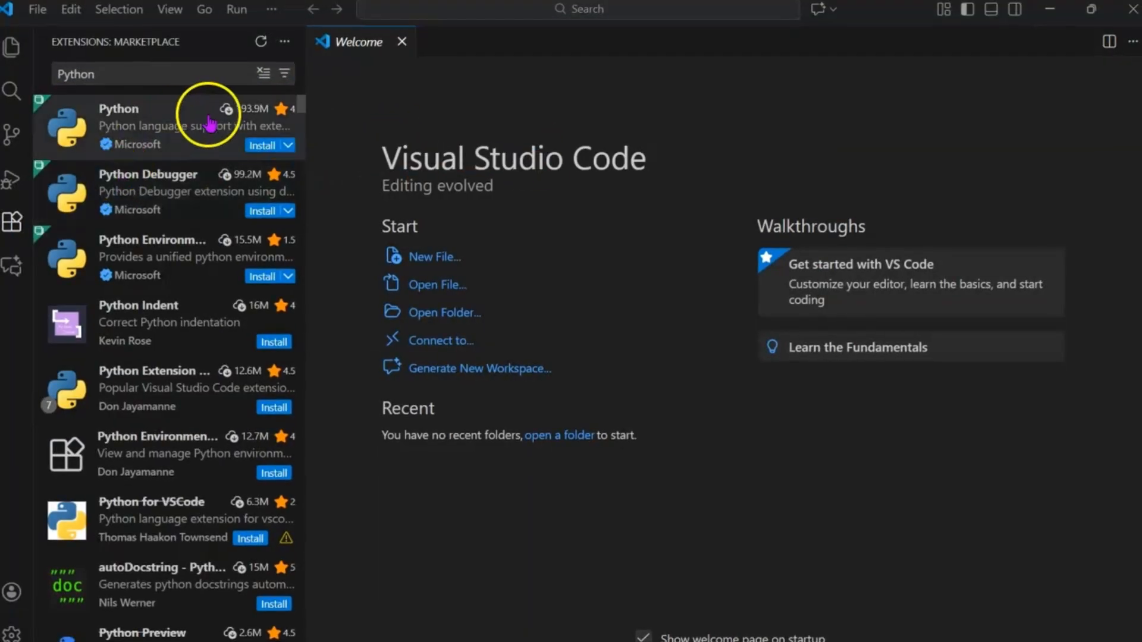
pyautogui.click(262, 145)
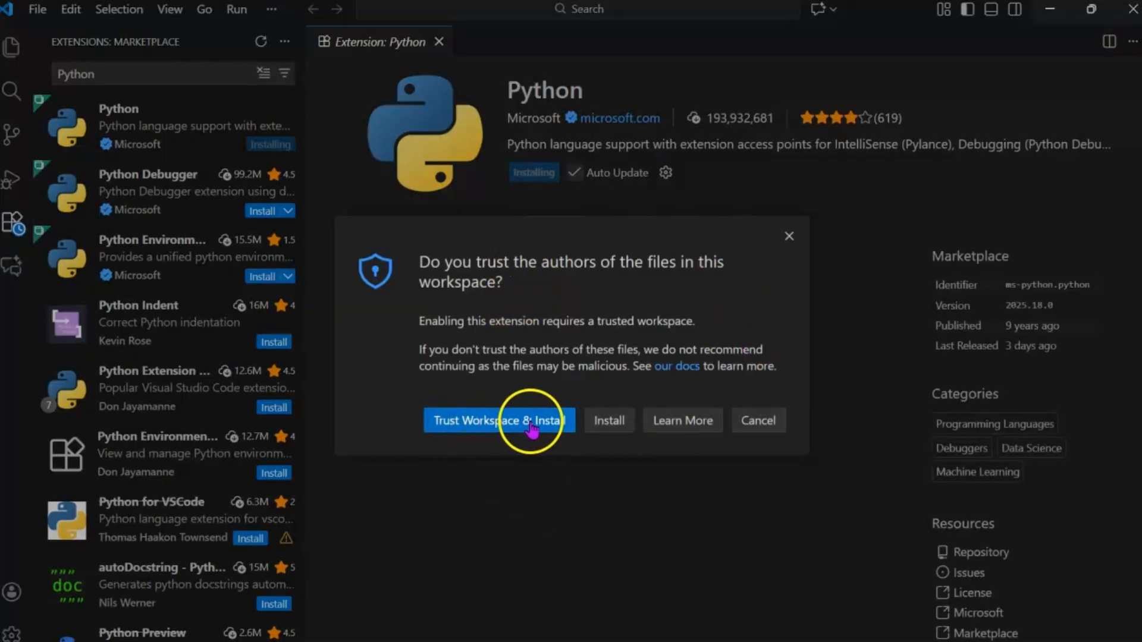
pyautogui.click(504, 424)
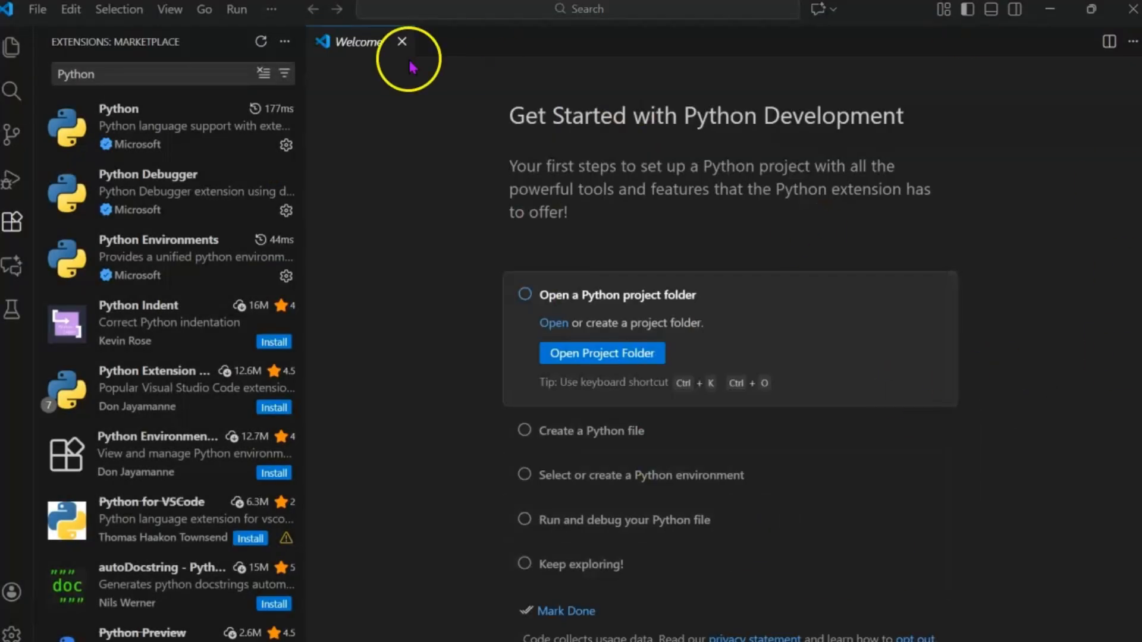
# Search the extension marketplace for Jupyter Notebook and install Microsoft's Jupyter extension
pyautogui.click(116, 81)
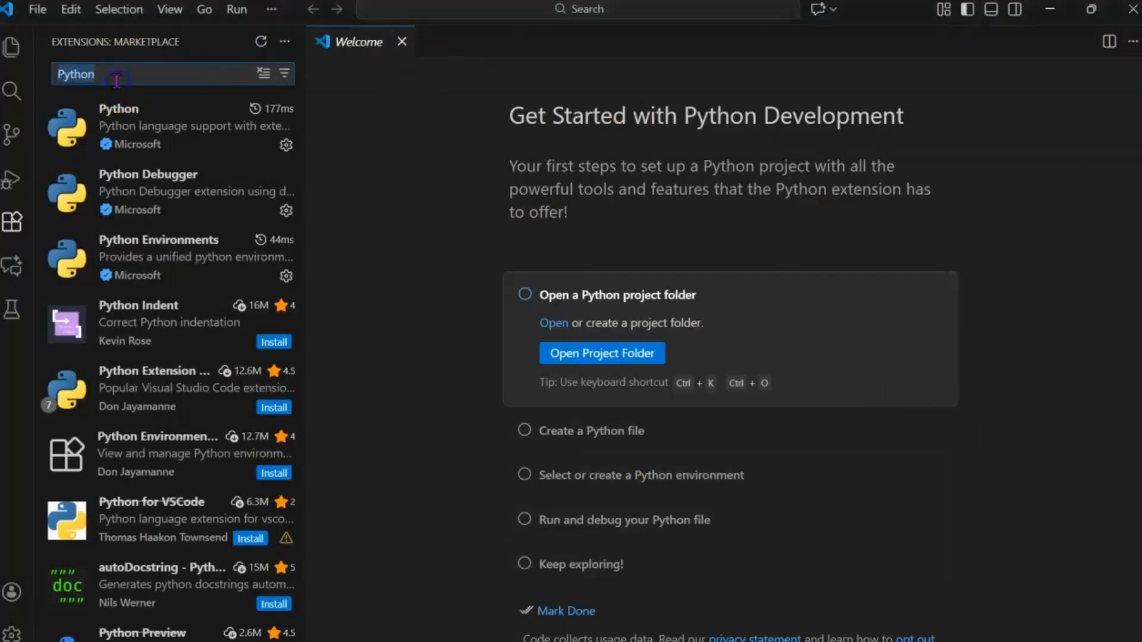
pyautogui.write('Jupyter No')
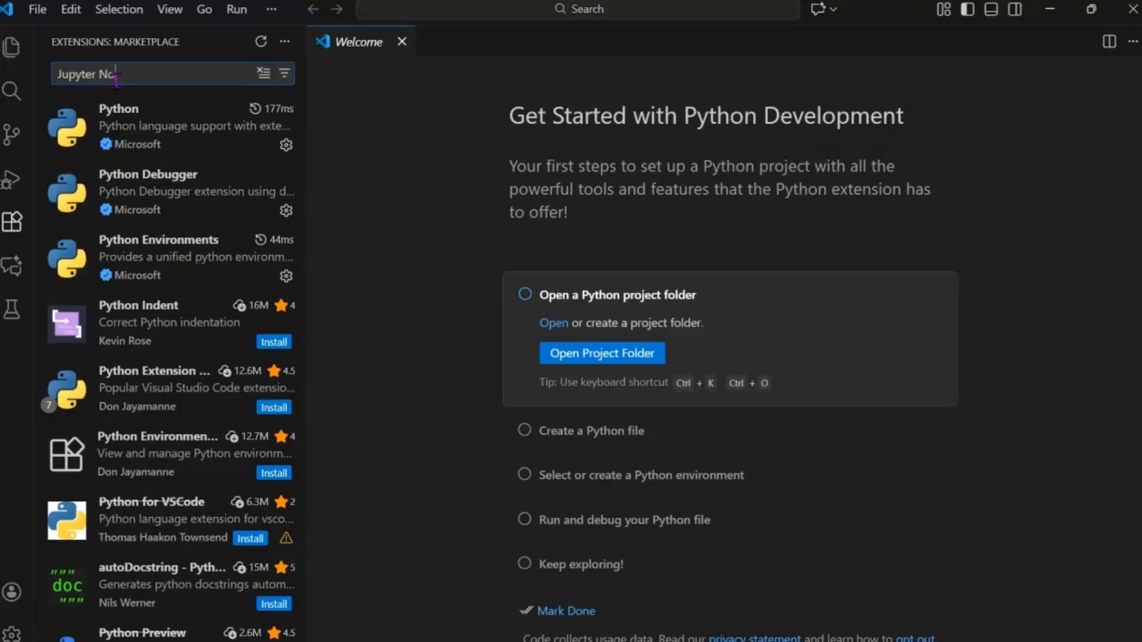
pyautogui.write('tebook')
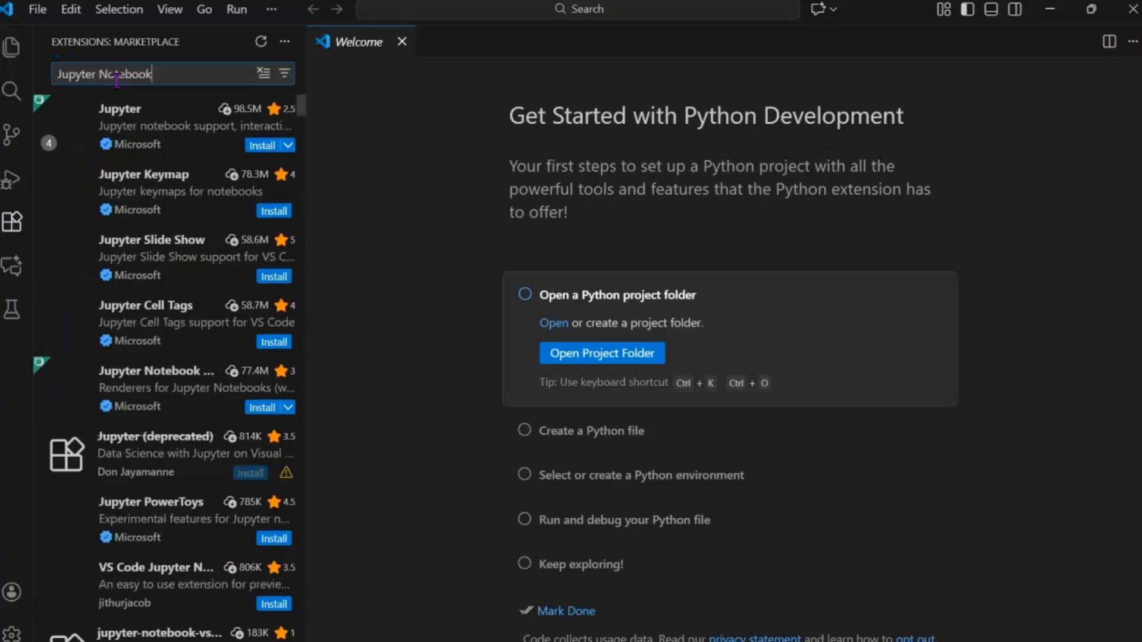
pyautogui.moveTo(217, 148)
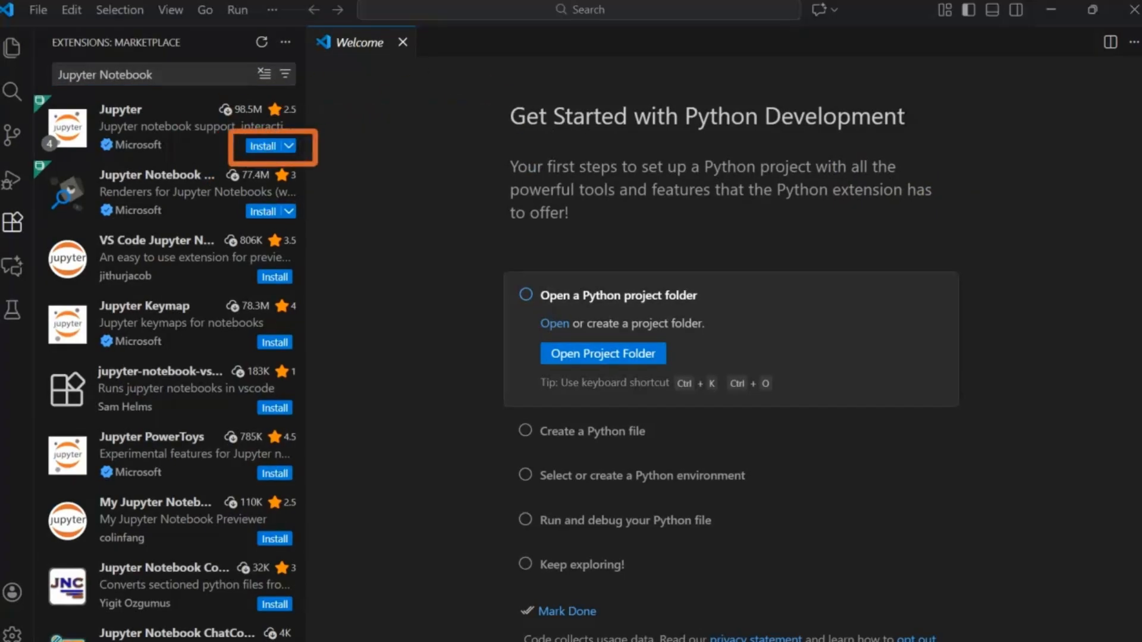
pyautogui.click(262, 145)
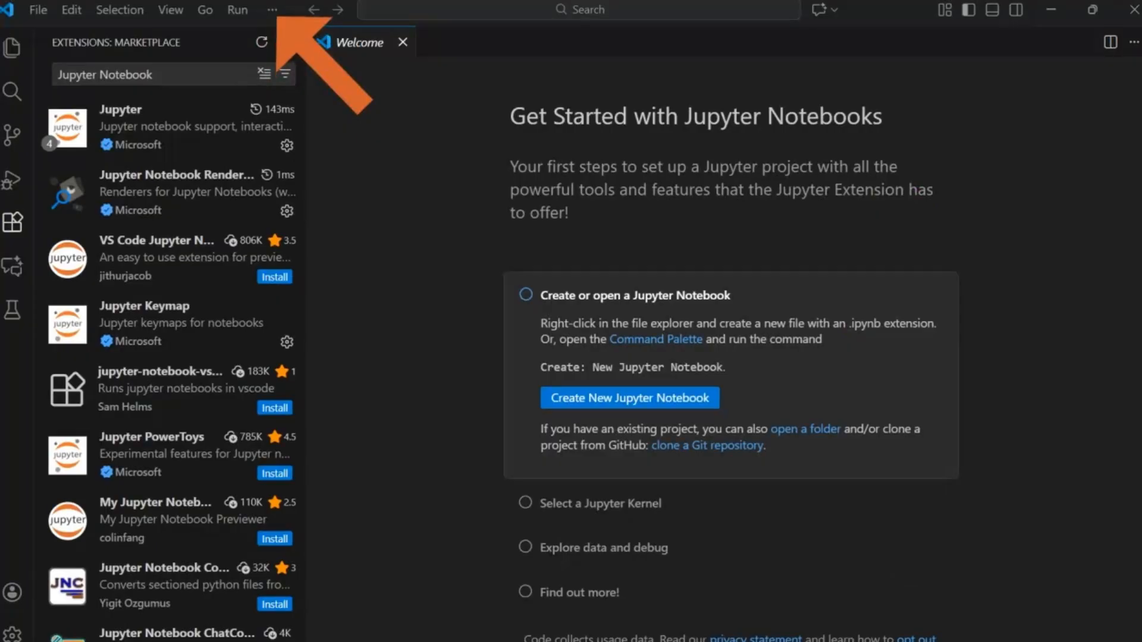
# Open a new terminal and install Jupyter Notebook with the command python -m pip install notebook
pyautogui.click(272, 9)
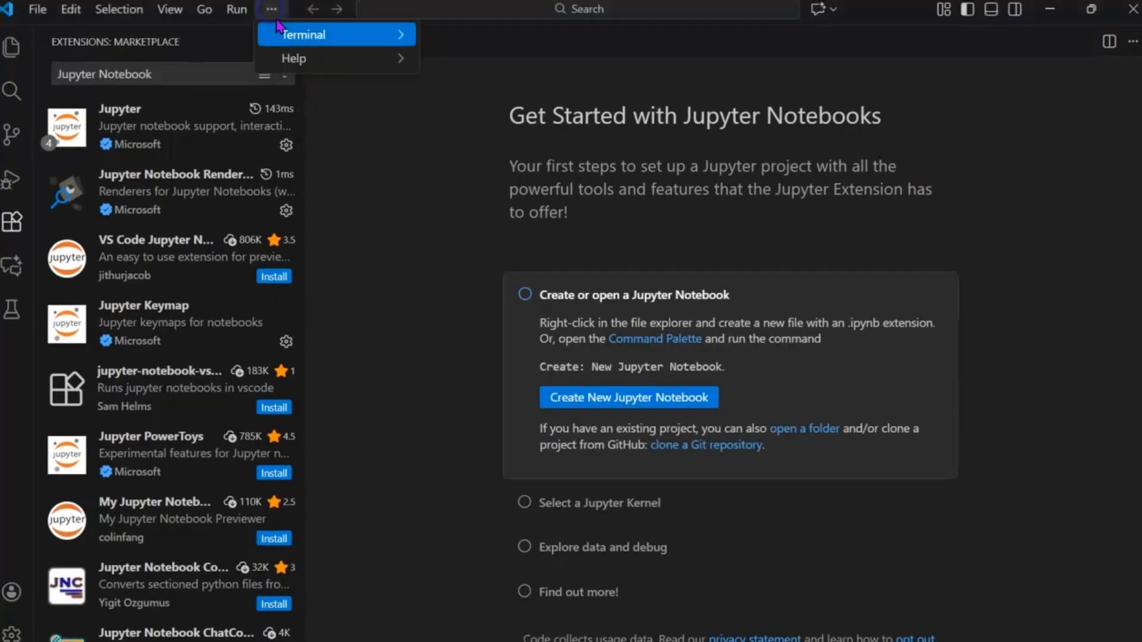
pyautogui.moveTo(351, 37)
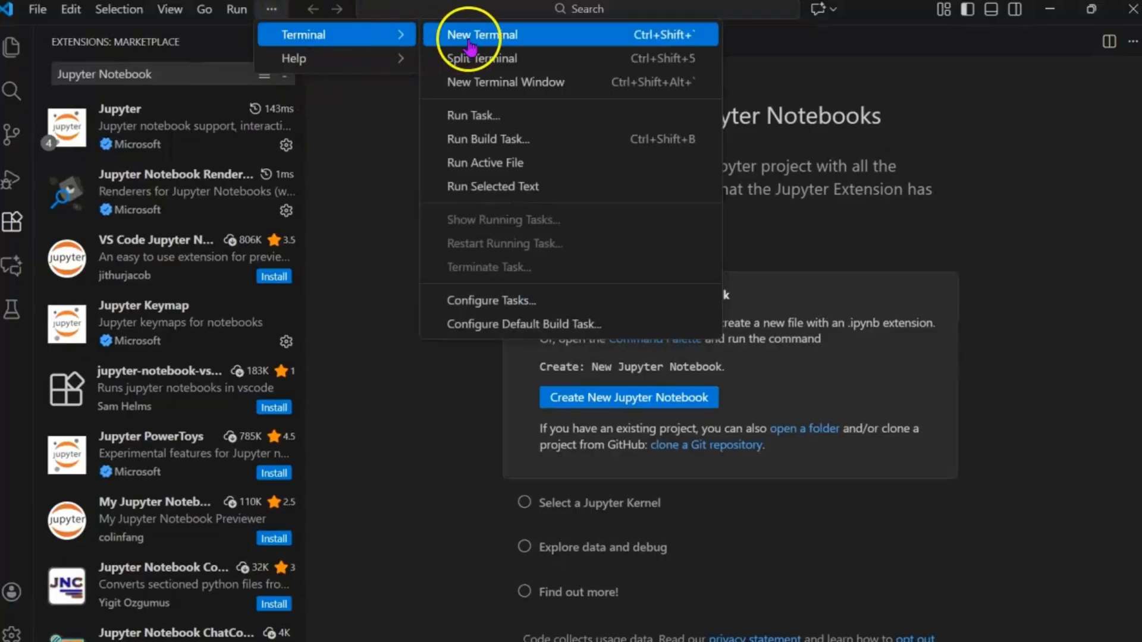
pyautogui.click(550, 37)
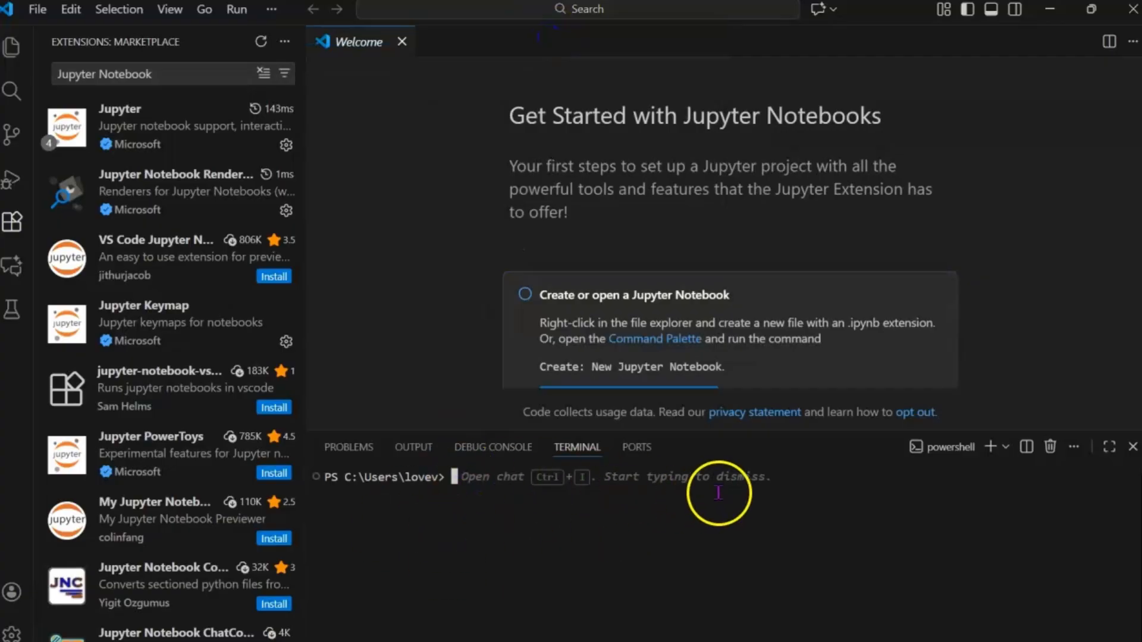
pyautogui.click(477, 532)
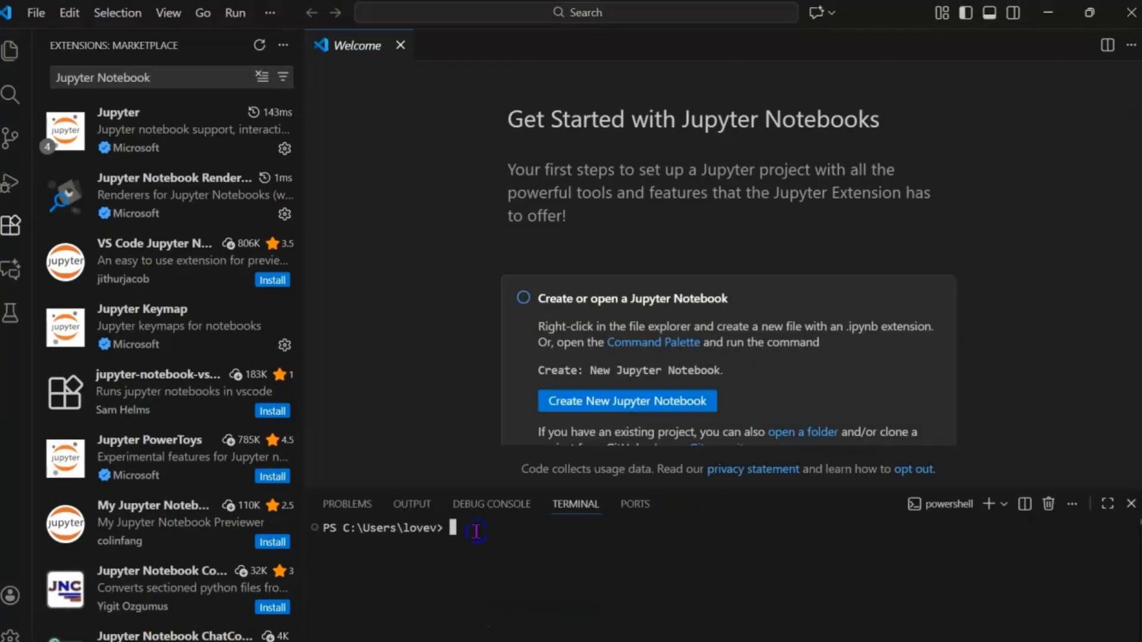
pyautogui.write('pytho')
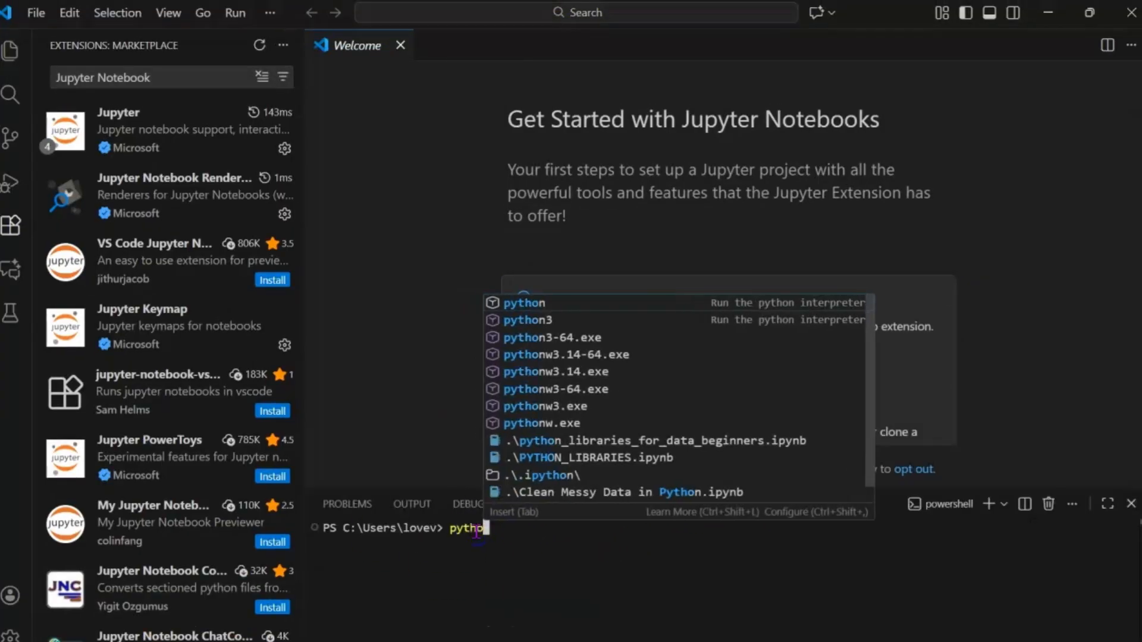
pyautogui.write('n -m')
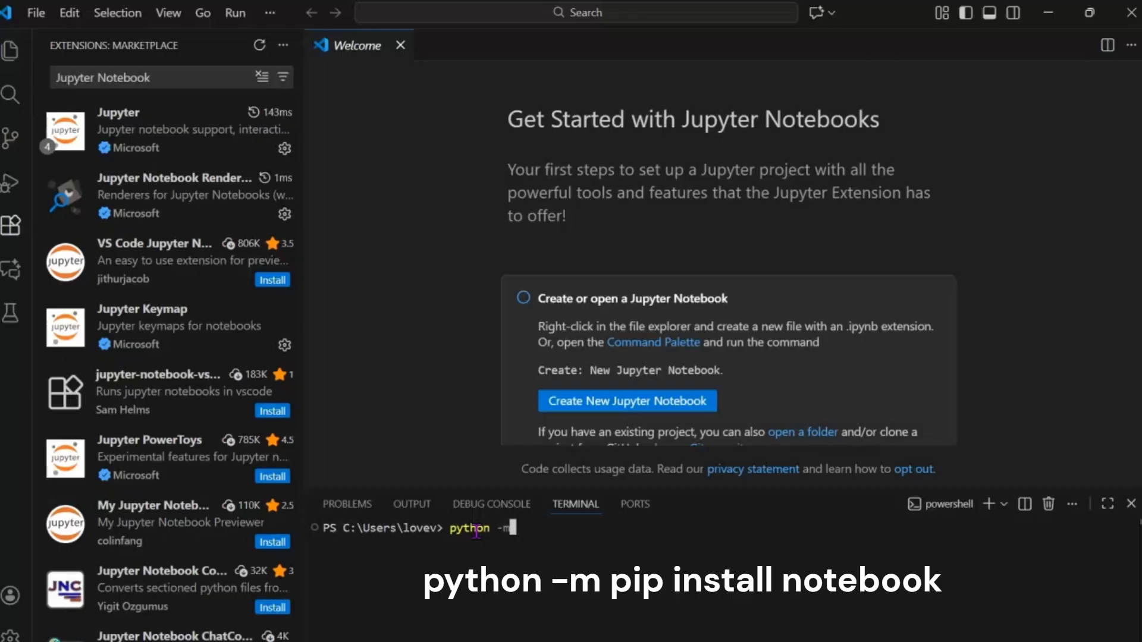
pyautogui.write(' pip')
pyautogui.write('install notebook')
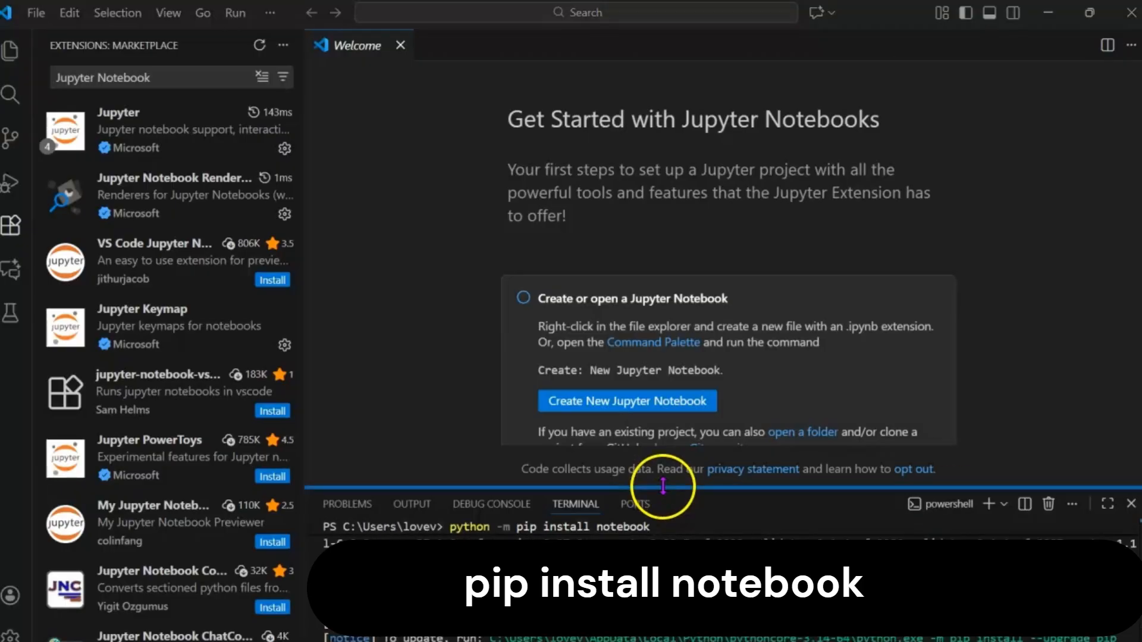
# Enlarge the terminal area and install JupyterLab with the command python -m pip install jupyterlab
pyautogui.moveTo(665, 491); pyautogui.dragTo(658, 148)
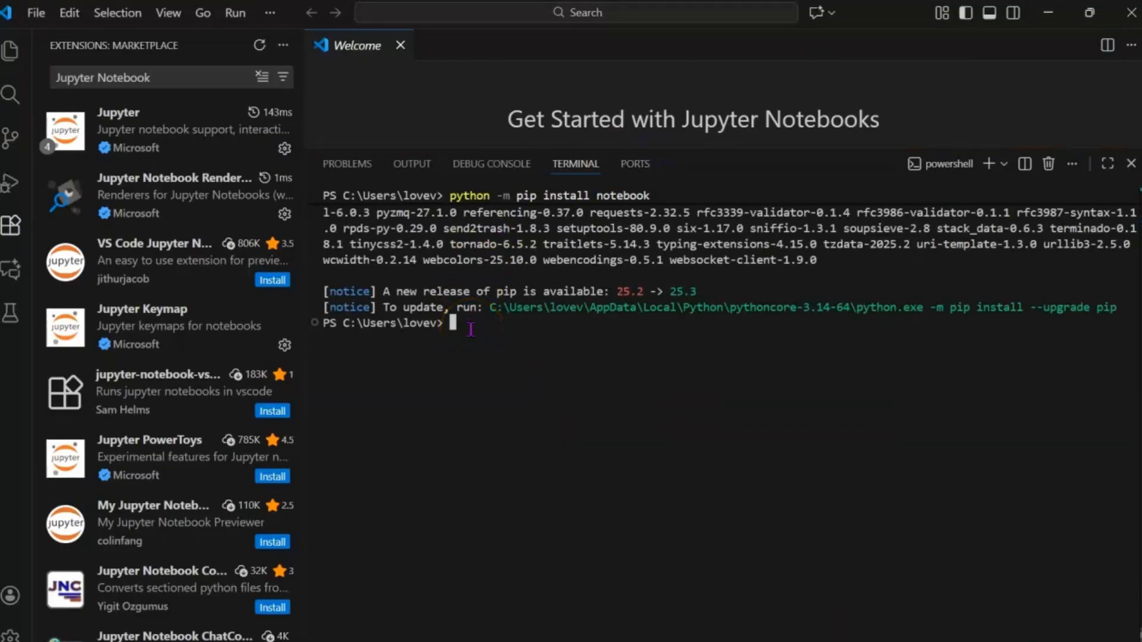
pyautogui.write('python -m')
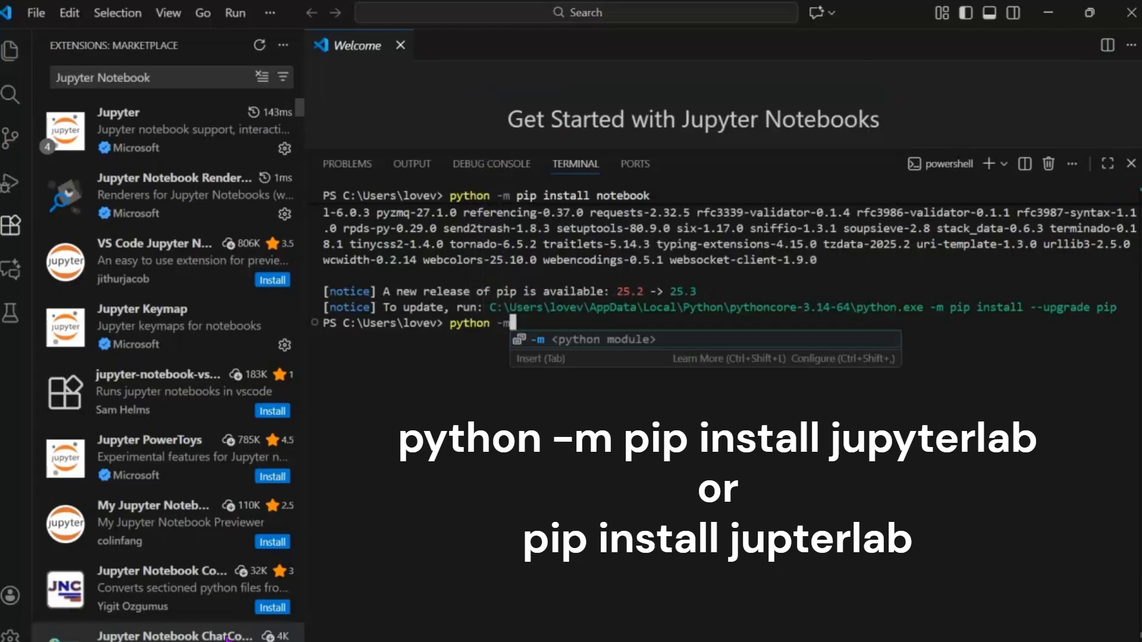
pyautogui.write(' pip install')
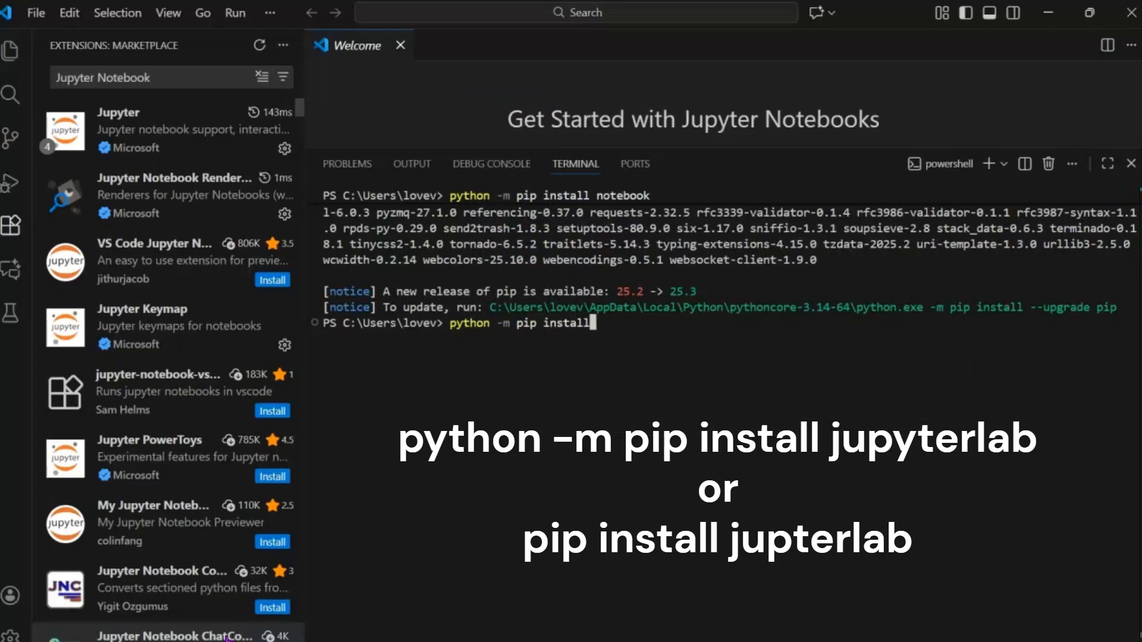
pyautogui.write(' ju')
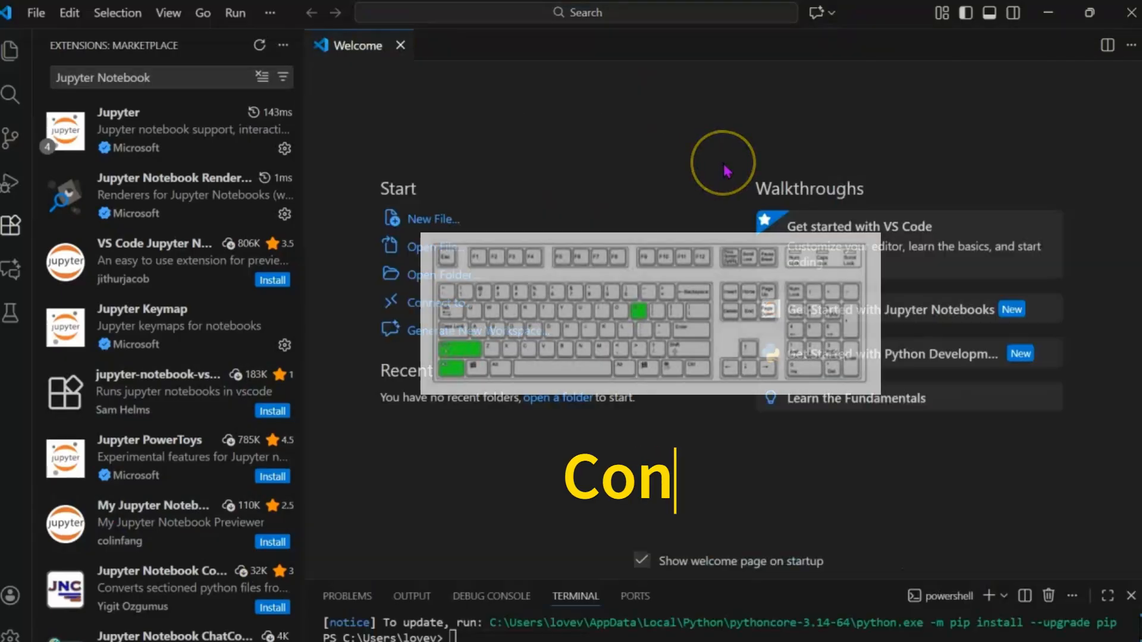
# Select the recommended Python 3.14.0 as the interpreter with the Python: Select Interpreter command
pyautogui.hotkey('ctrl', 'shift', 'p')
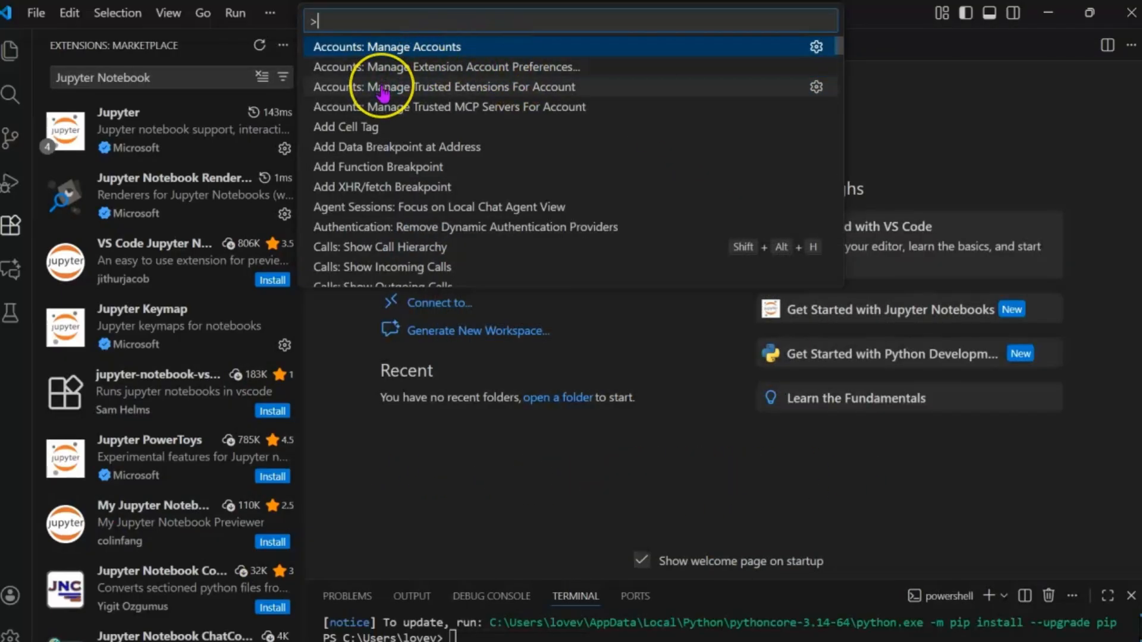
pyautogui.write('interp')
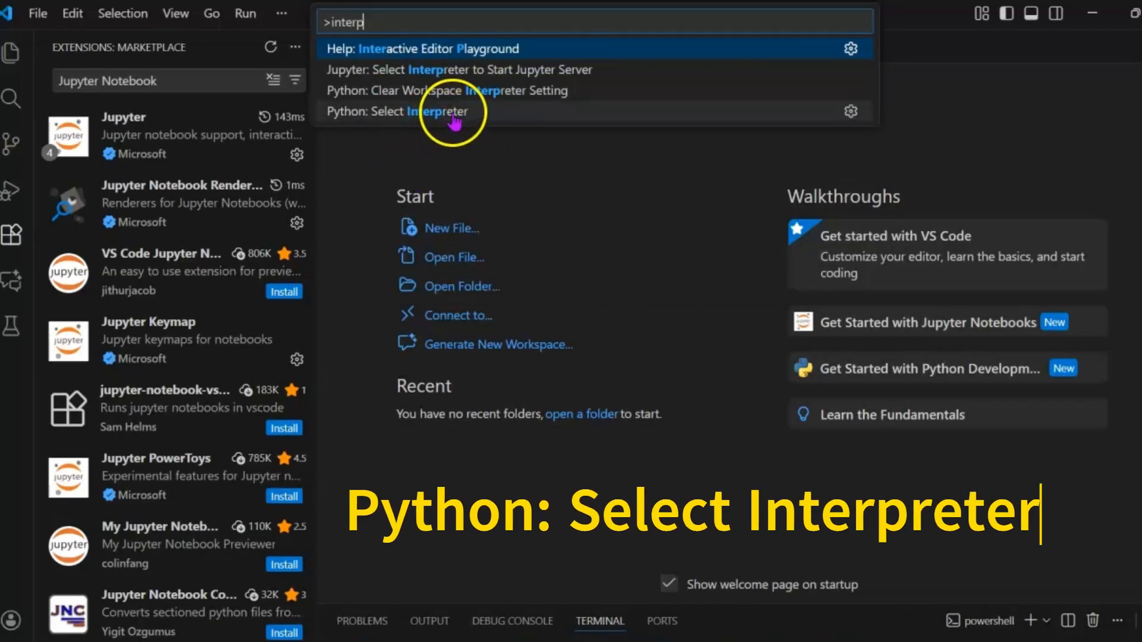
pyautogui.click(479, 119)
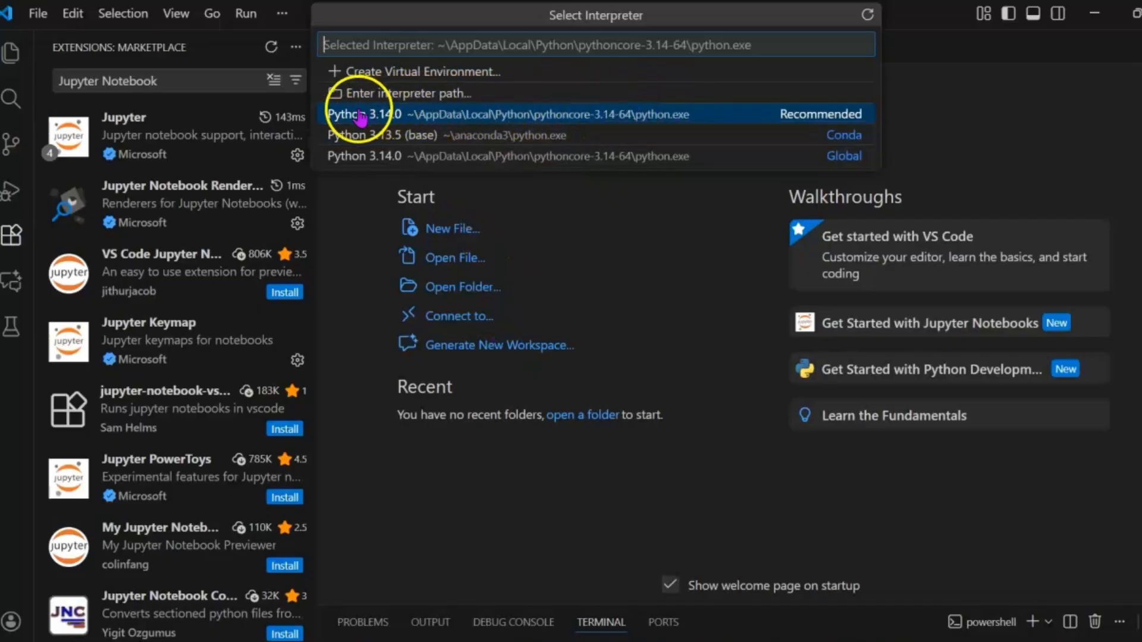
pyautogui.click(332, 114)
# Show the file explorer and create a new file of type Jupyter Notebook
pyautogui.click(10, 52)
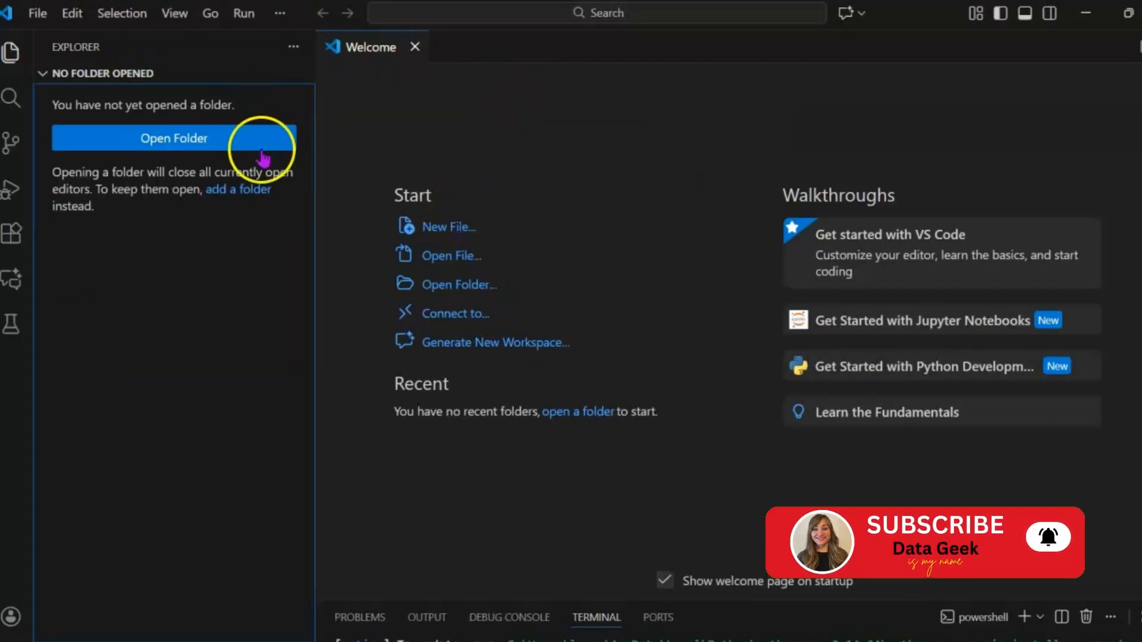
pyautogui.click(39, 17)
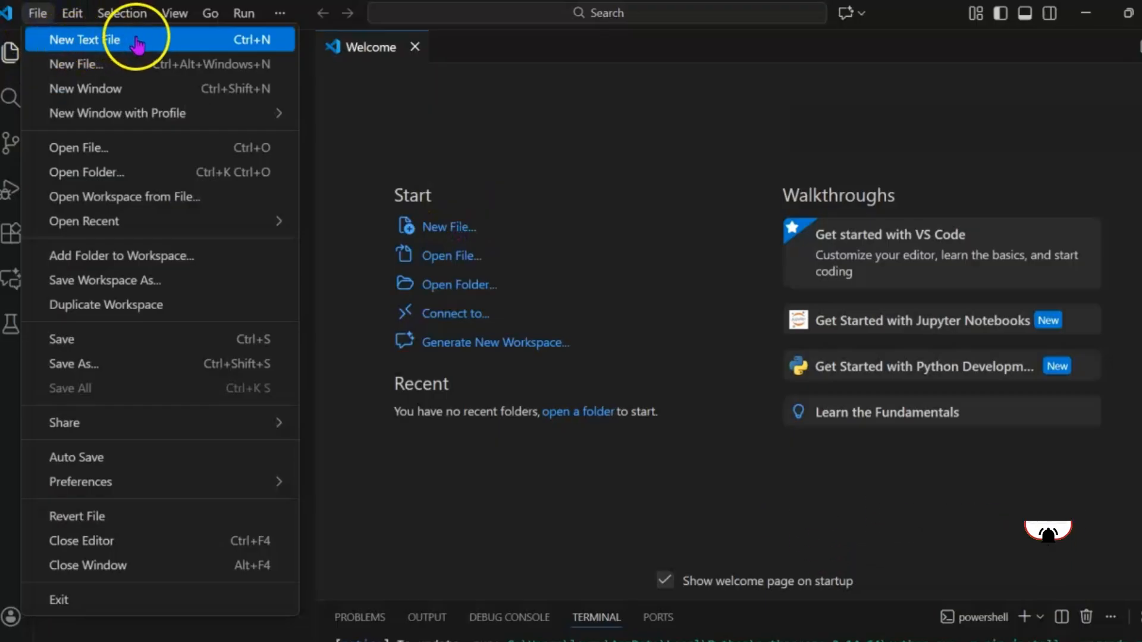
pyautogui.click(225, 71)
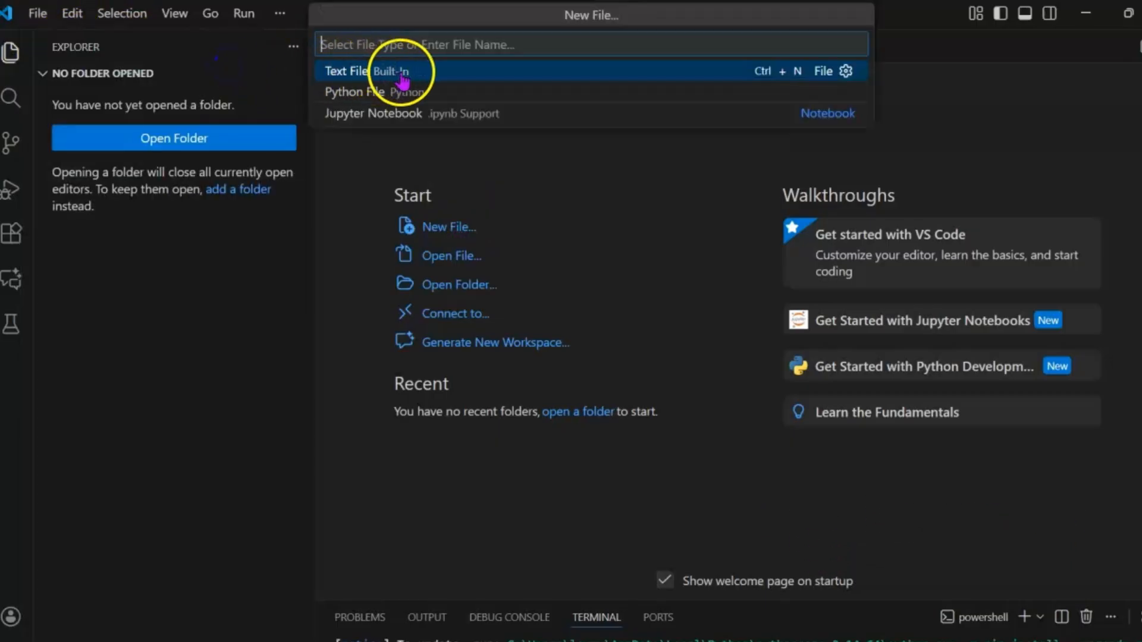
pyautogui.click(465, 124)
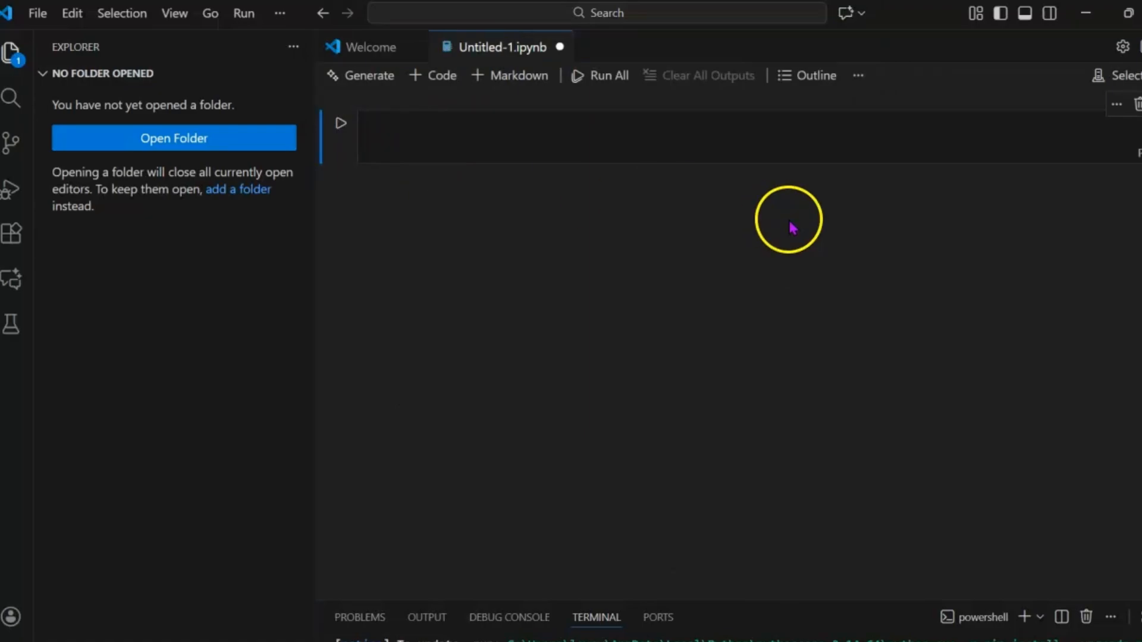
# Enter the code print("Hello Python!!") in the notebook's first cell
pyautogui.click(508, 133)
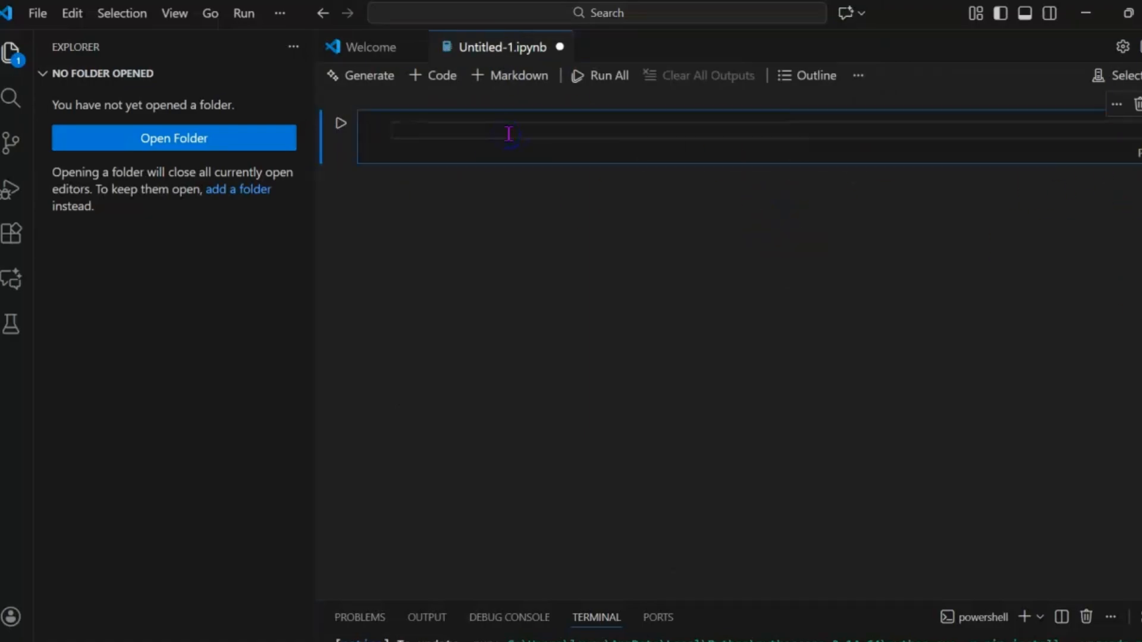
pyautogui.write('p')
pyautogui.press('Return')
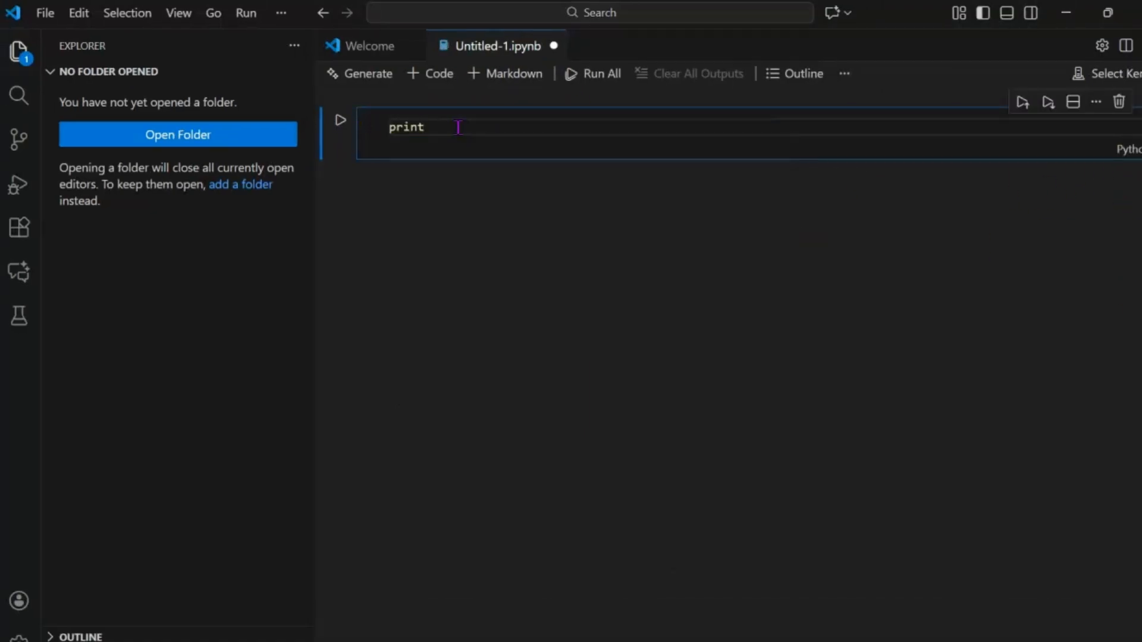
pyautogui.write('("Hello,')
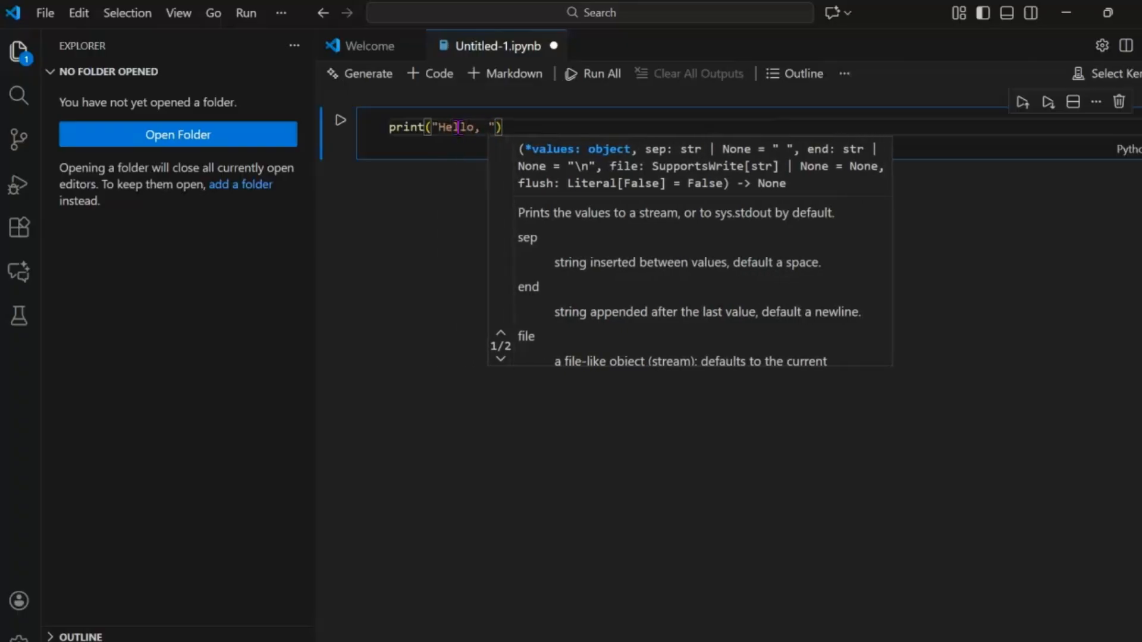
pyautogui.press('BackSpace')
pyautogui.press('BackSpace')
pyautogui.write('Python!!')
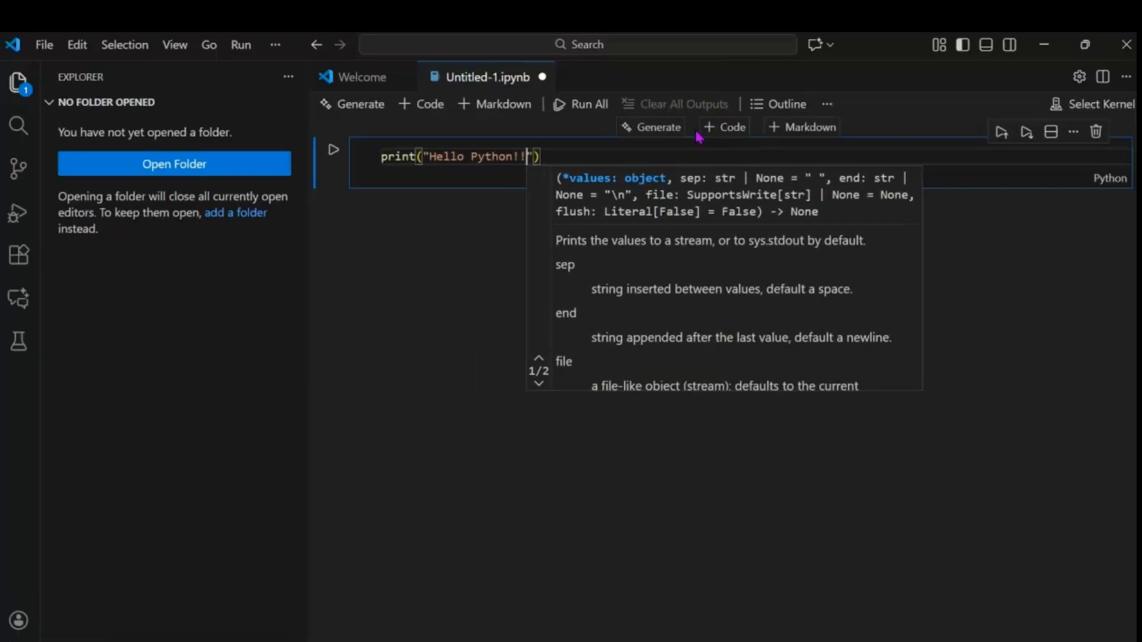
pyautogui.press('End')
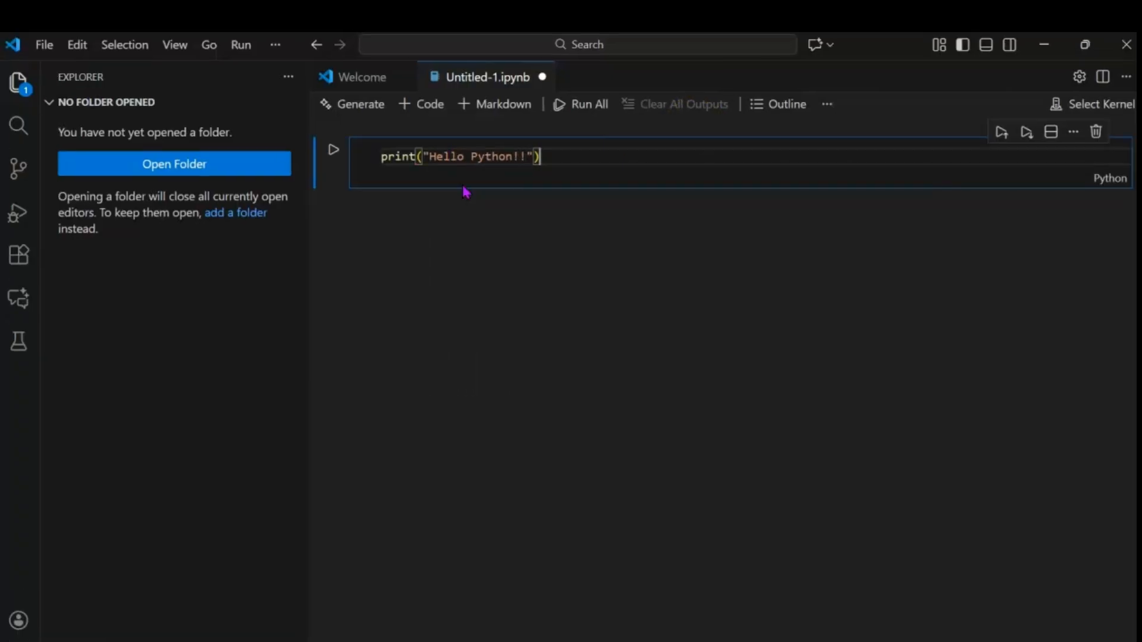
# Run the first cell using the recommended Python 3.14.0 environment as kernel, allowing Visual Studio Code network access through the firewall
pyautogui.click(334, 156)
pyautogui.click(375, 100)
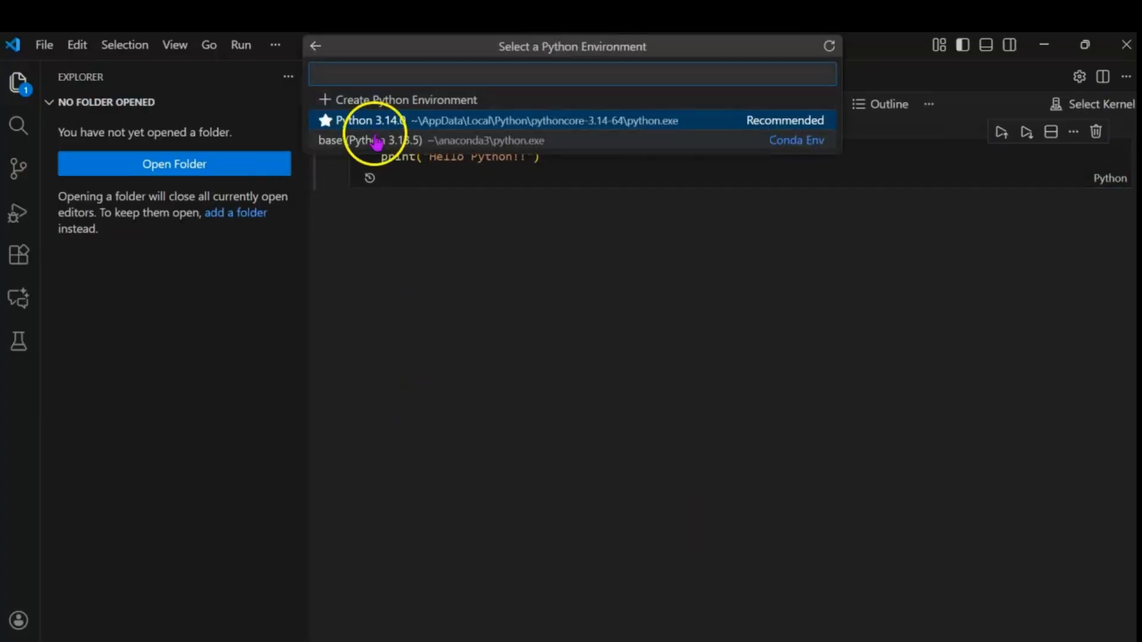
pyautogui.click(434, 121)
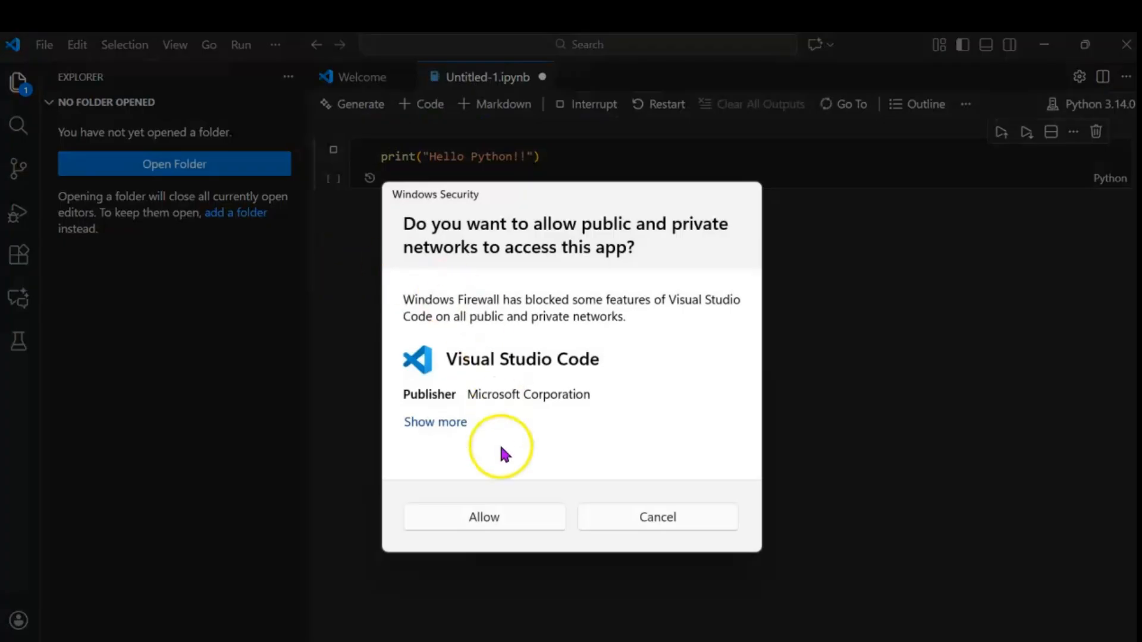
pyautogui.click(520, 512)
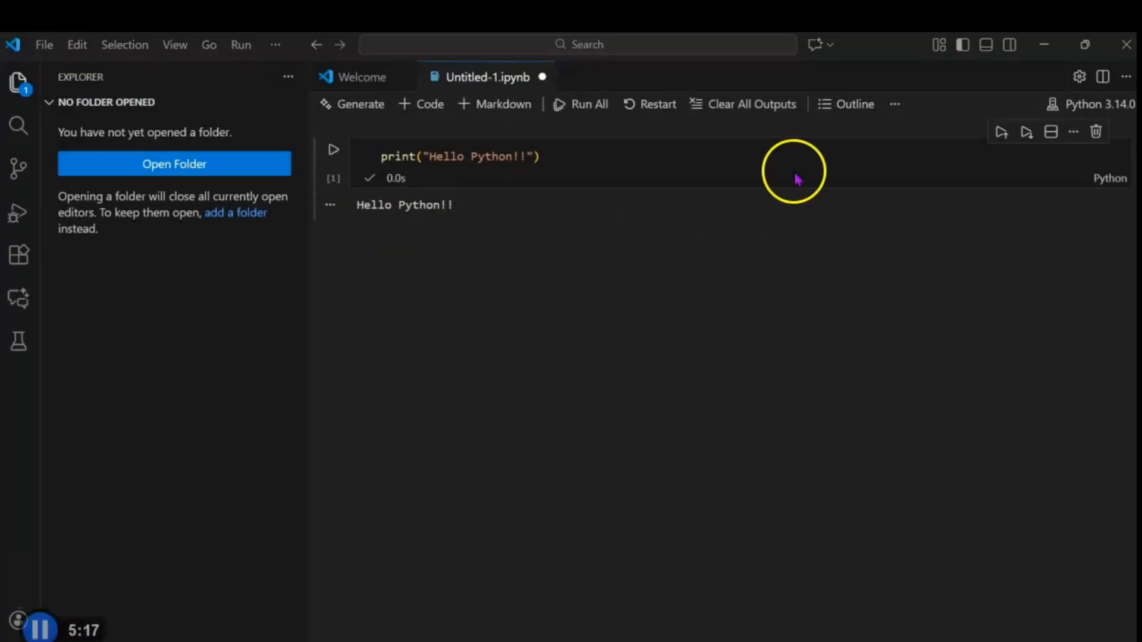
# Add an empty code cell and a markdown cell reading "Step 1" below the first cell, and run all cells
pyautogui.click(424, 105)
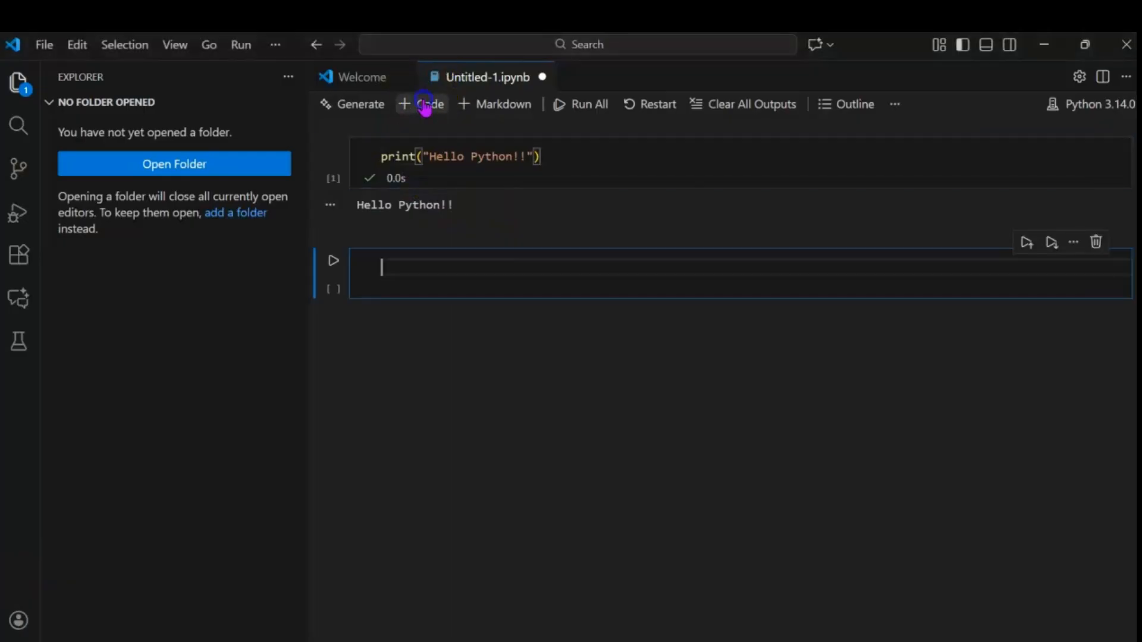
pyautogui.click(502, 105)
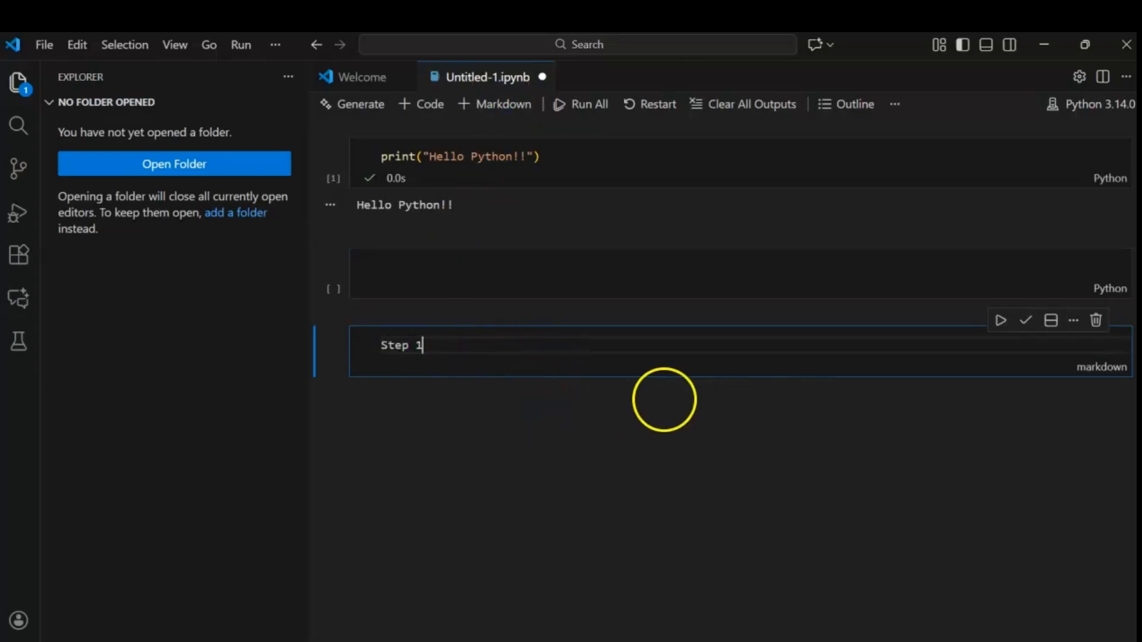
pyautogui.click(584, 106)
pyautogui.click(408, 255)
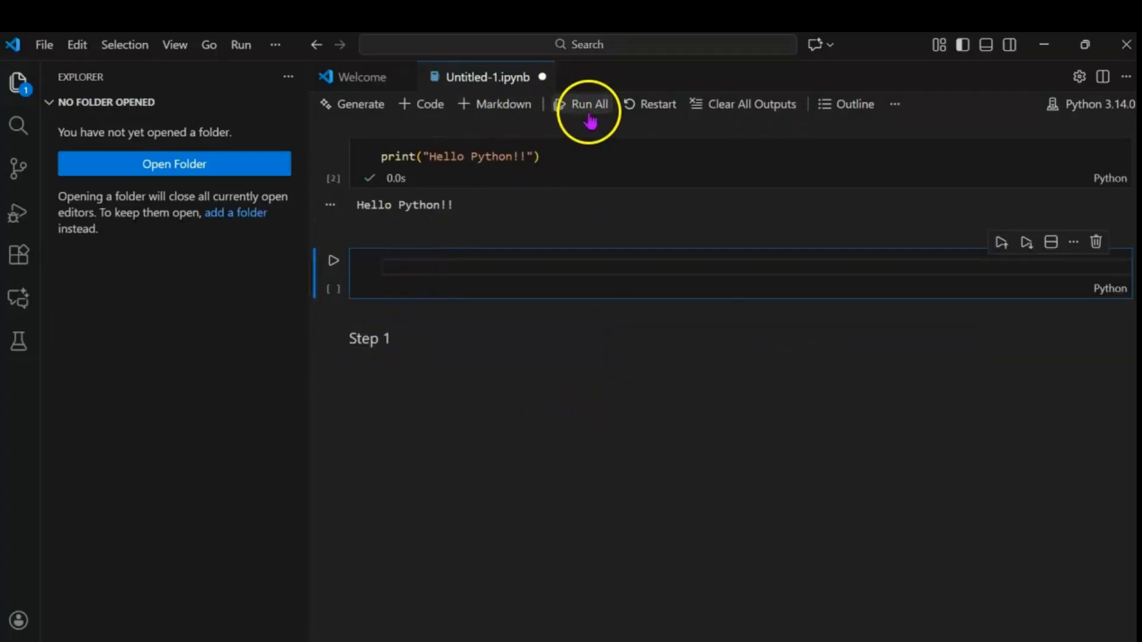
# Restart the Jupyter kernel and clear all cell outputs
pyautogui.click(655, 110)
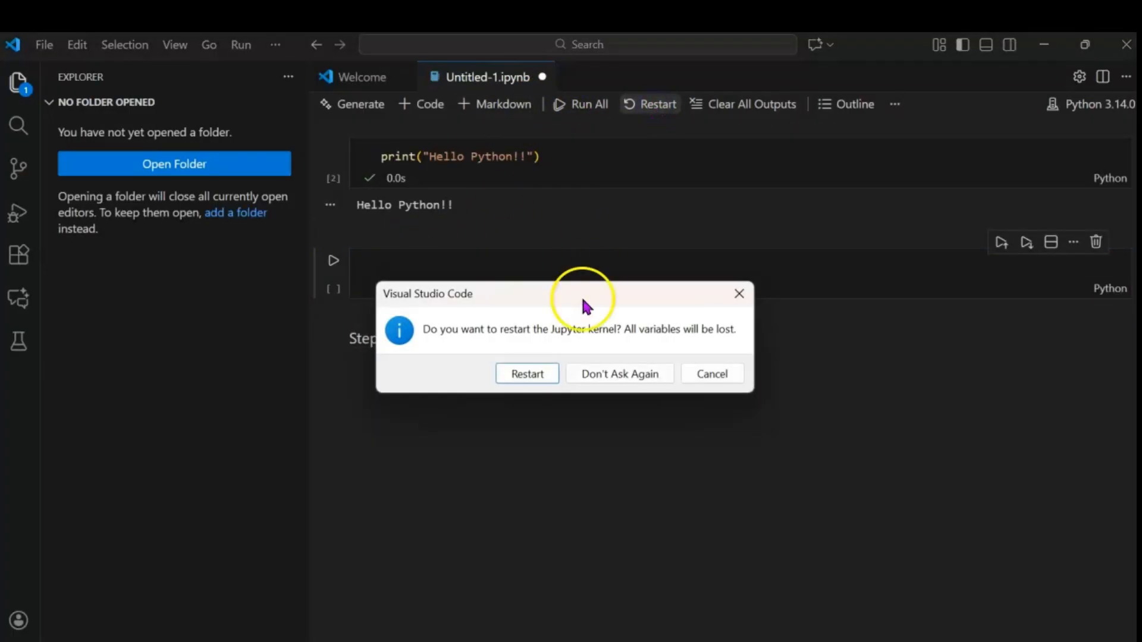
pyautogui.click(541, 370)
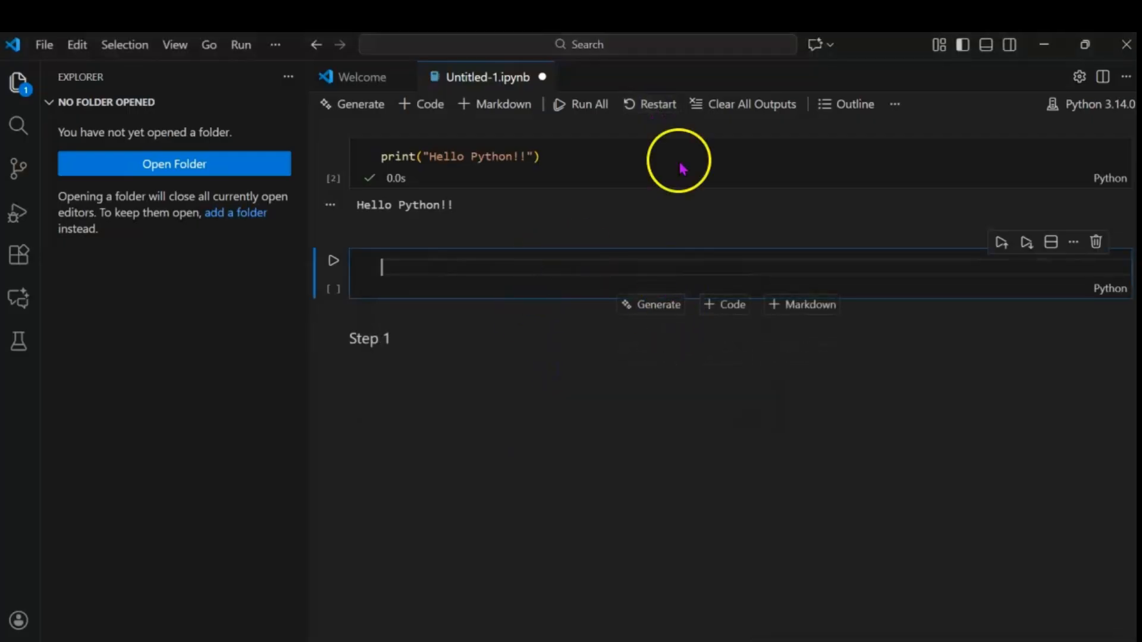
pyautogui.click(779, 104)
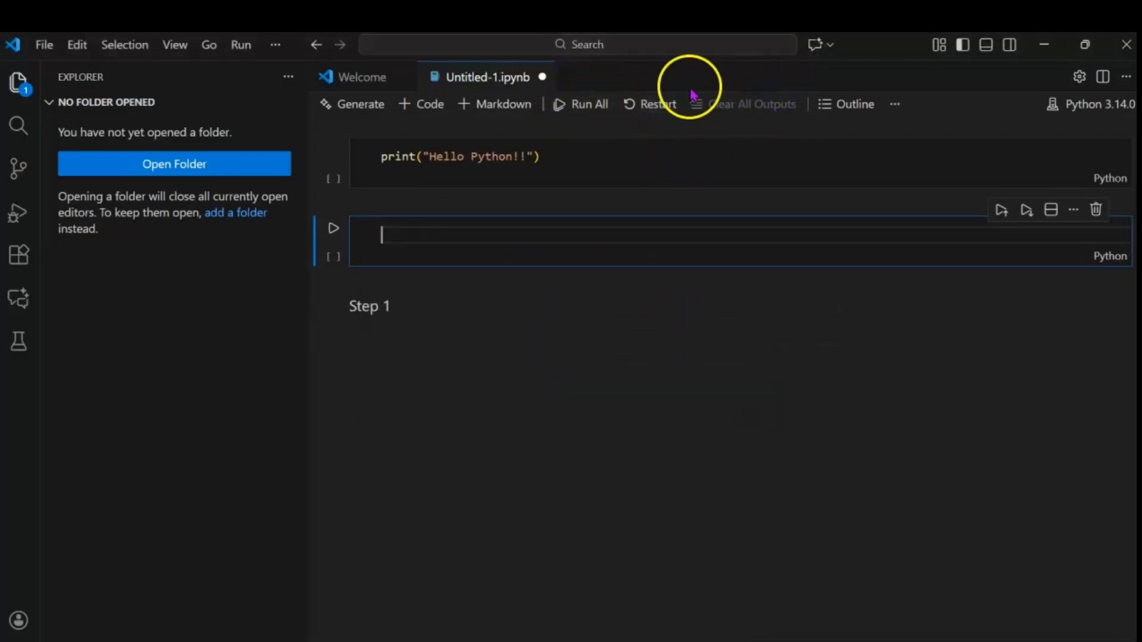
# Delete the empty code cell and the "Step 1" markdown cell
pyautogui.click(1096, 210)
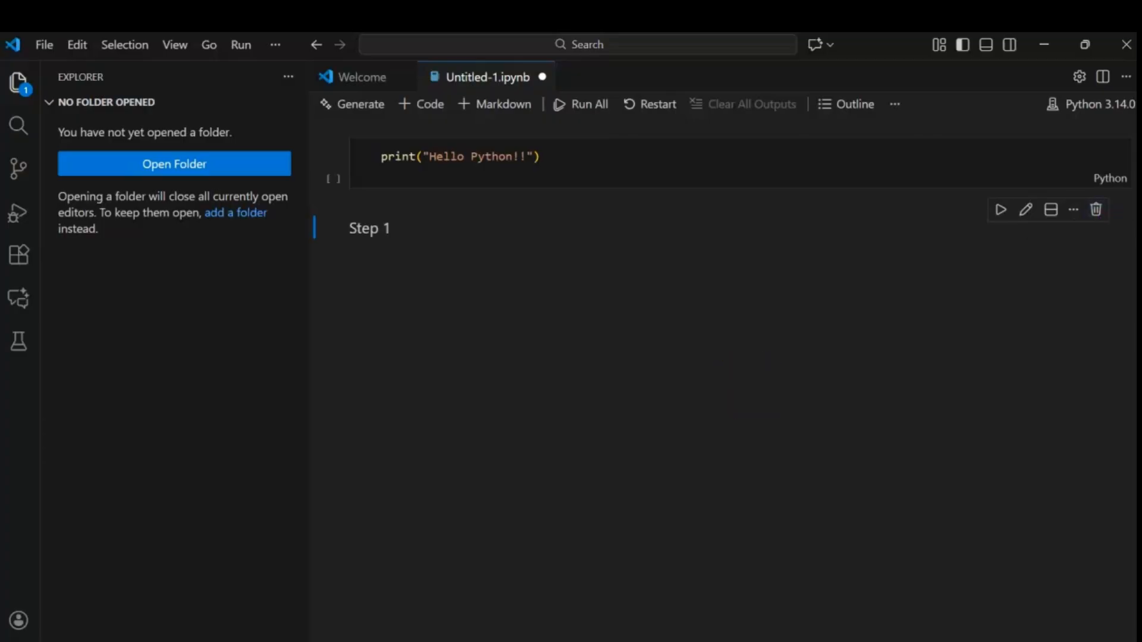
pyautogui.click(1096, 211)
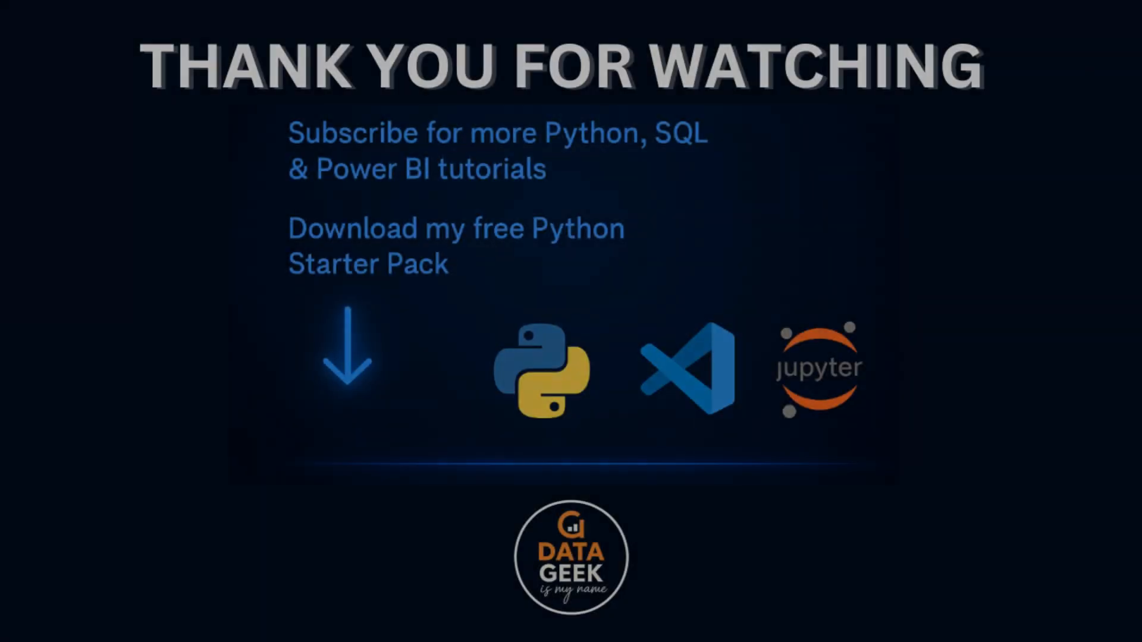